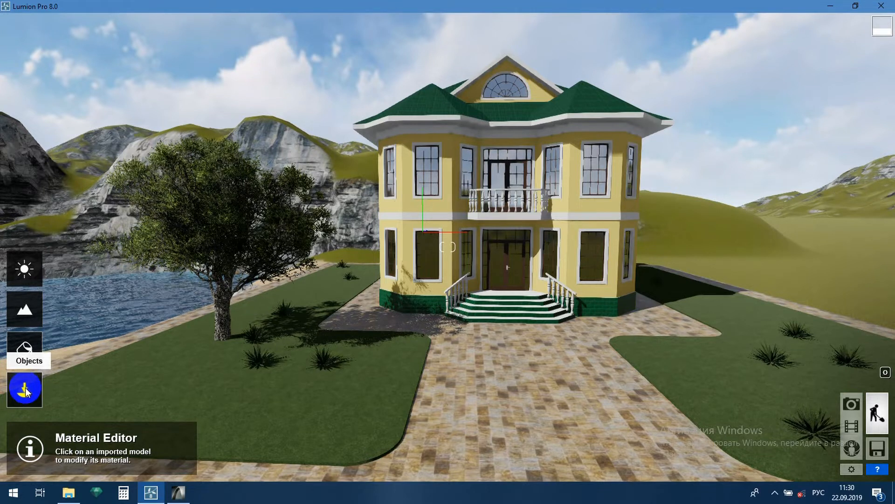
Step: Delete the large tree standing on the lakeside lawn, working with nature objects
left_click(24, 389)
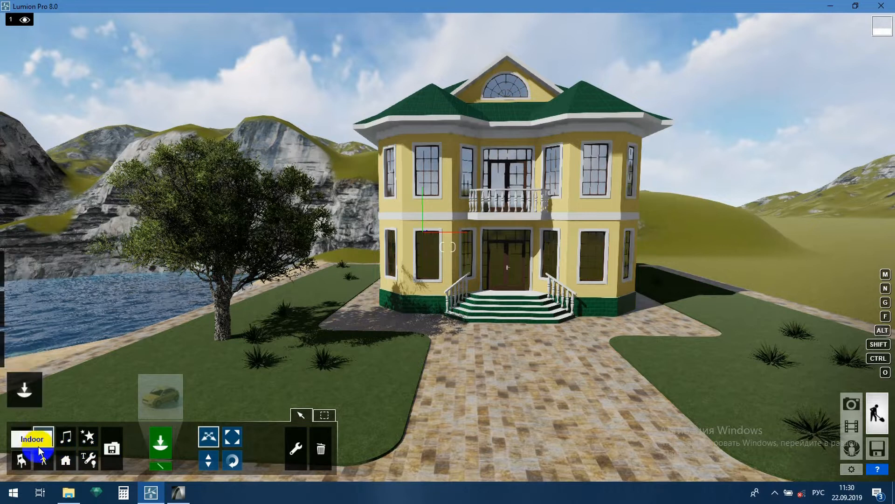
left_click(21, 441)
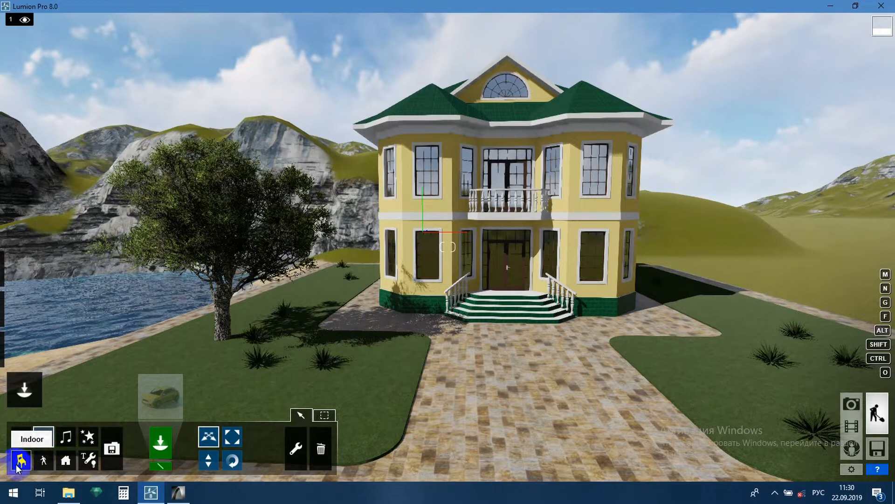
left_click(50, 461)
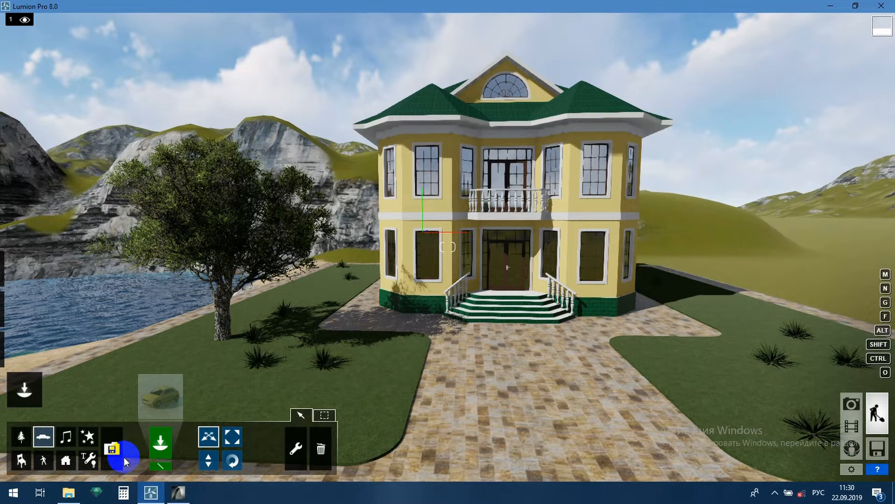
left_click(21, 438)
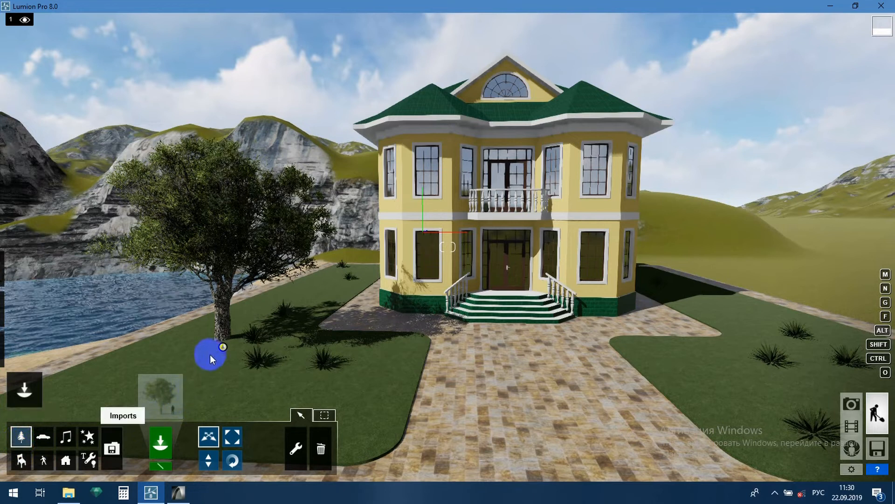
left_click(321, 448)
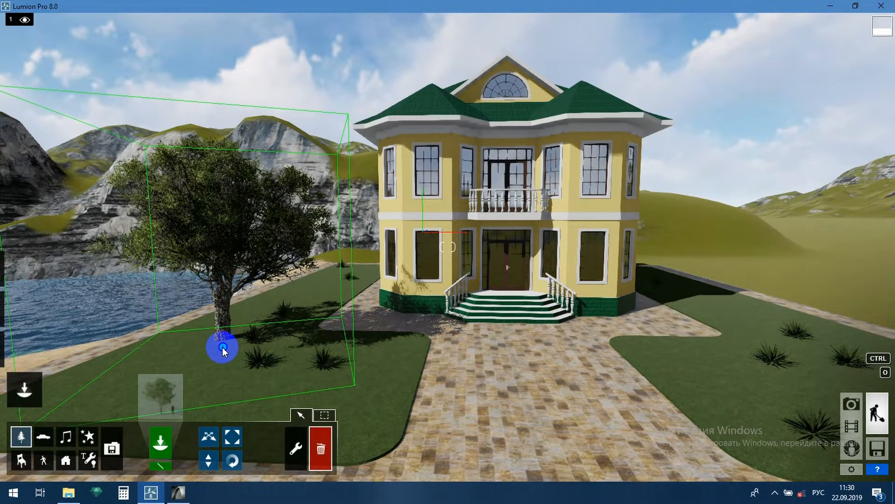
left_click(222, 347)
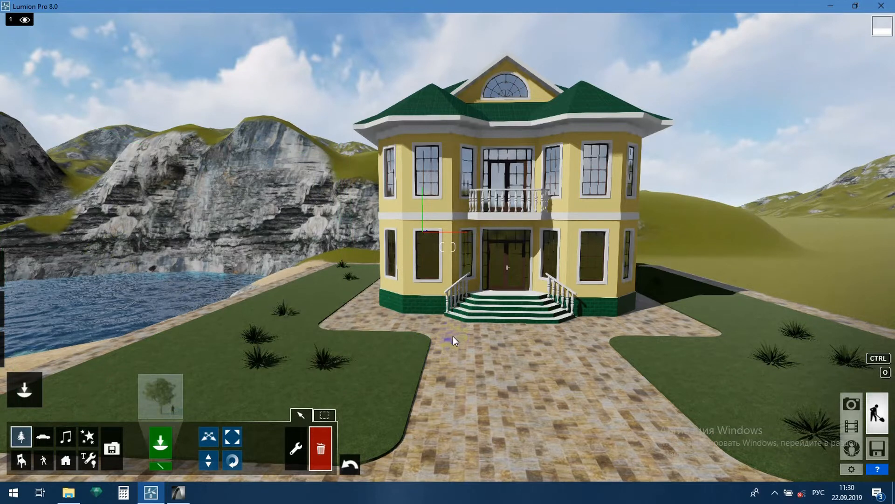
Step: Choose the low round shrub ChineseJuniper_B8 from the conifers in the Nature Library for placement
key("s")
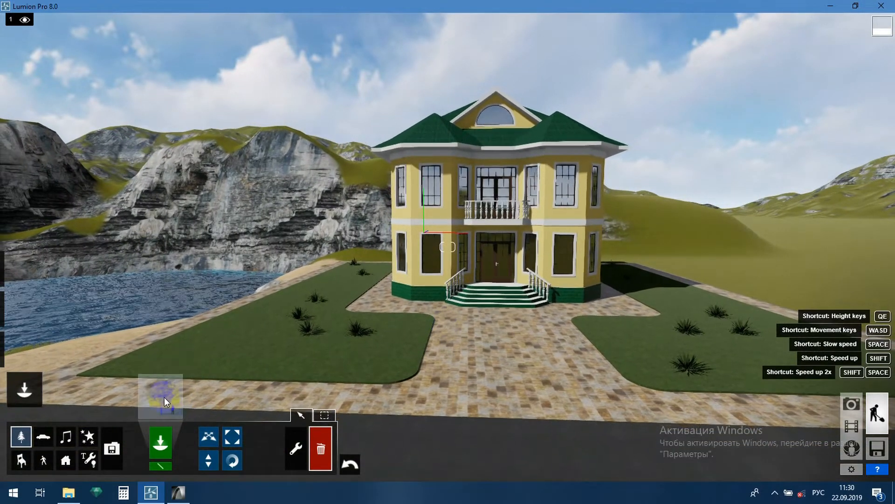
left_click(164, 396)
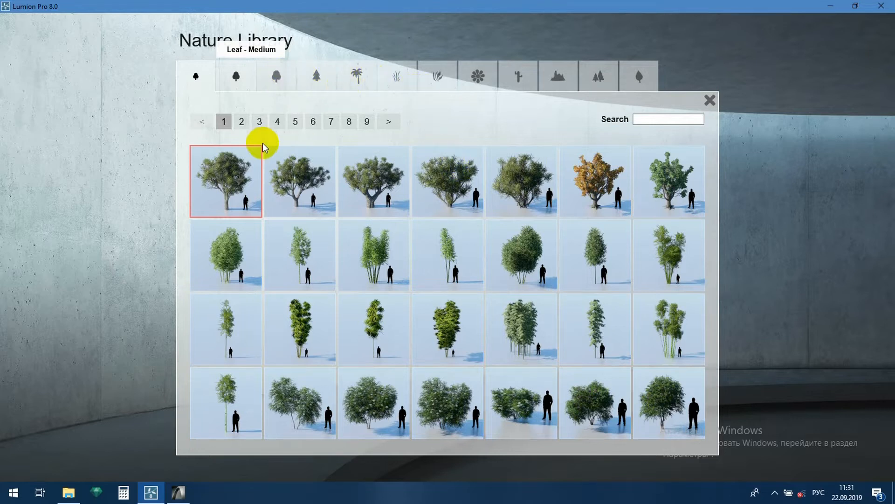
left_click(238, 76)
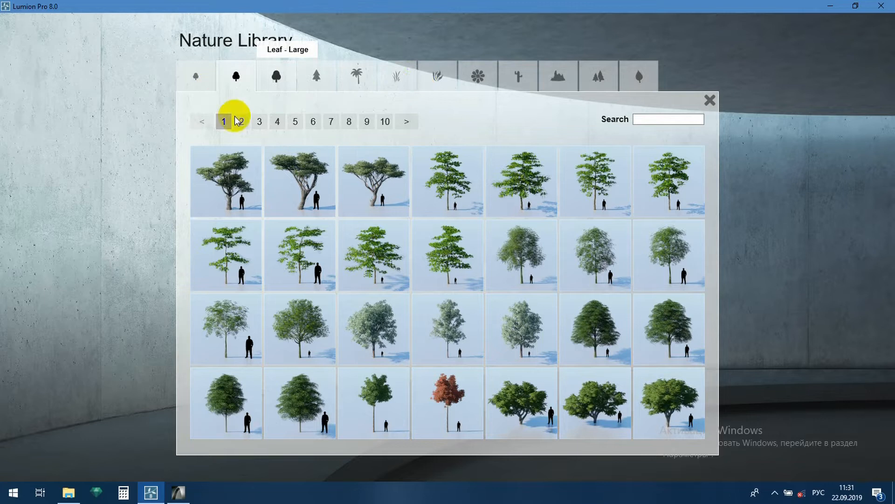
left_click(325, 75)
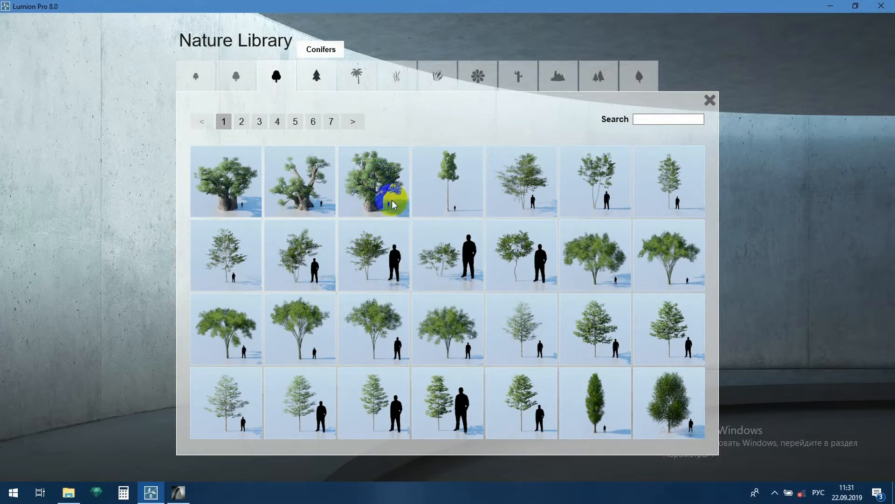
left_click(317, 78)
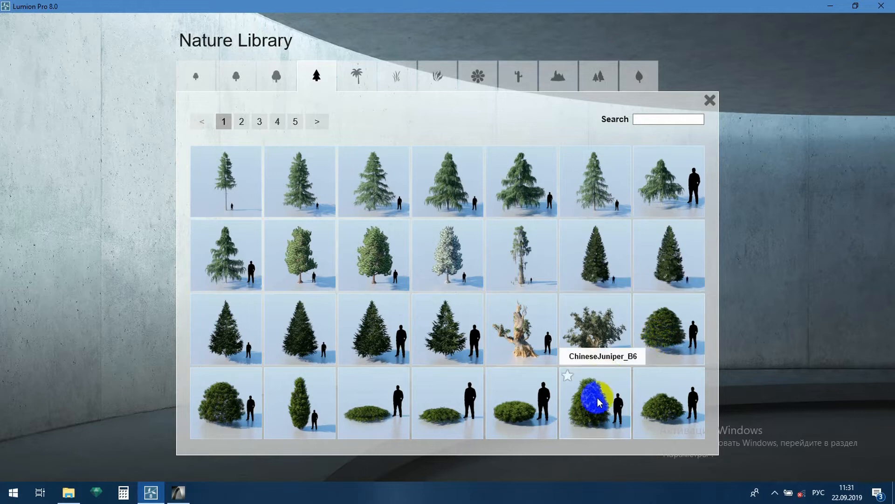
left_click(241, 122)
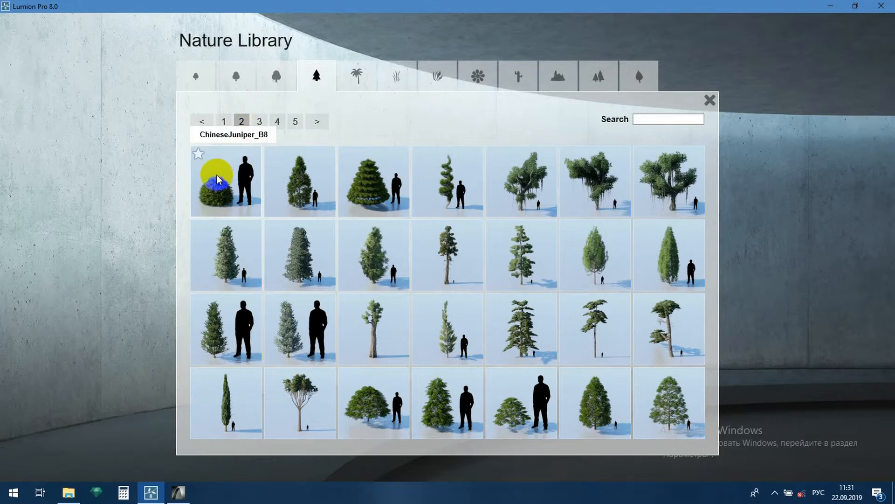
left_click(217, 189)
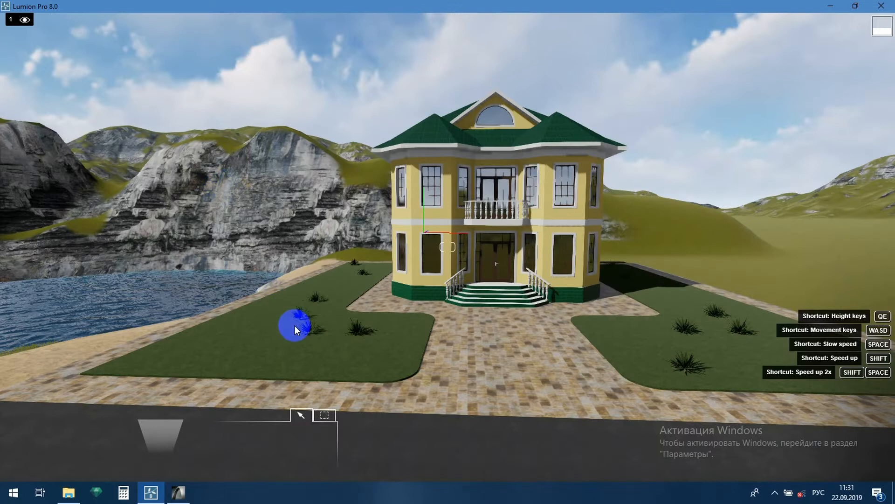
Step: Place seven ChineseJuniper_B8 shrubs around the front garden, three on the lakeside lawn and four on the opposite lawn
left_click(295, 325)
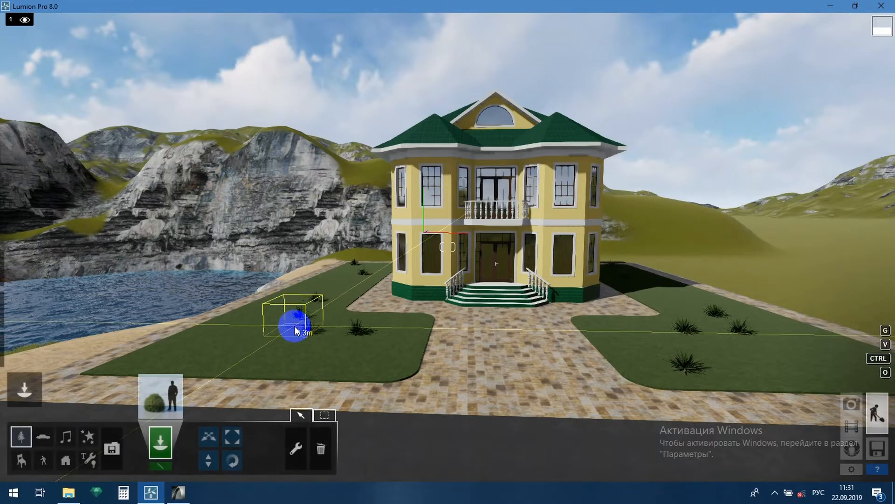
left_click(362, 271)
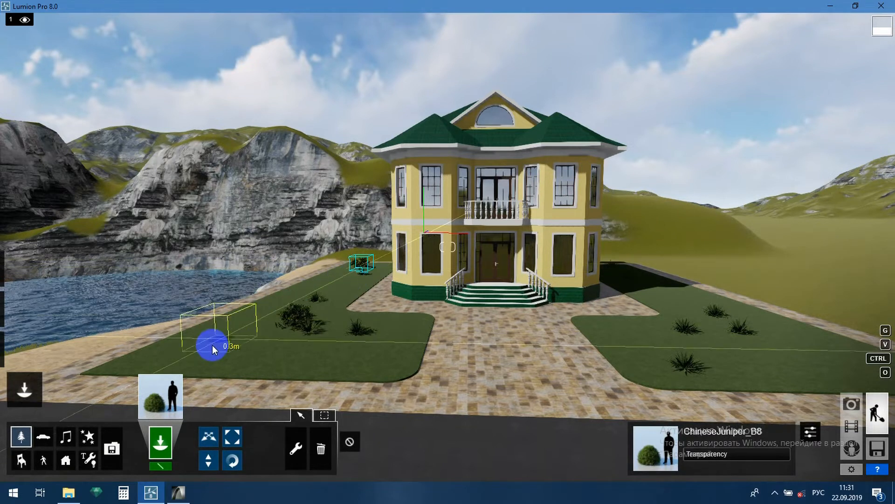
left_click(373, 350)
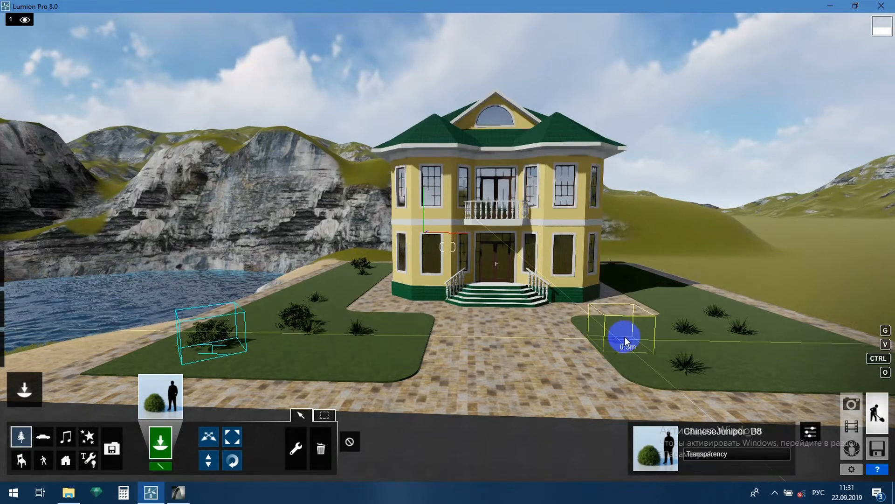
left_click(835, 362)
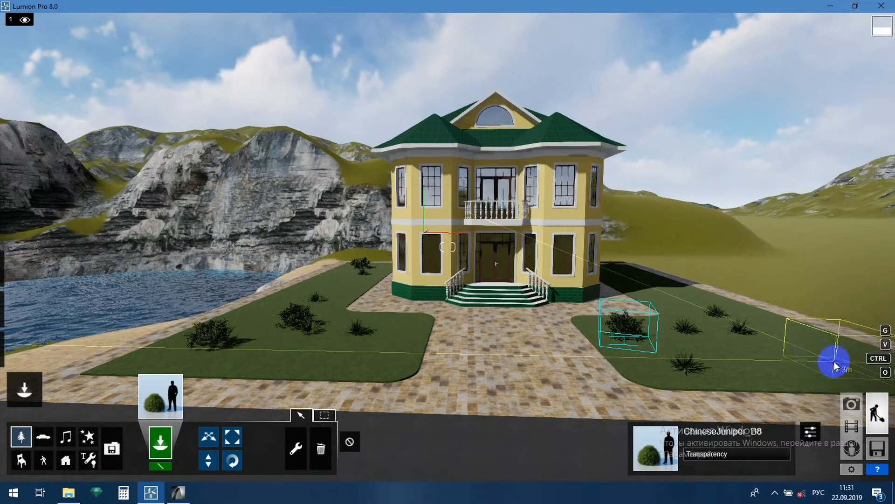
left_click(738, 309)
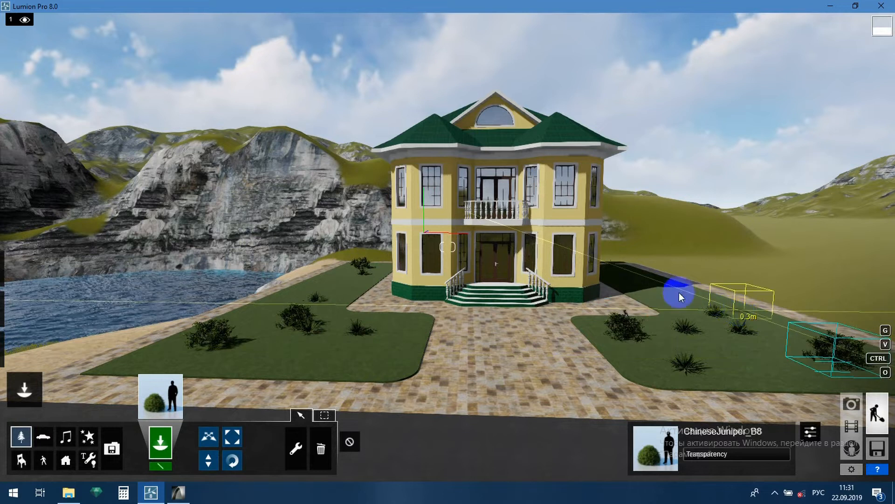
left_click(633, 285)
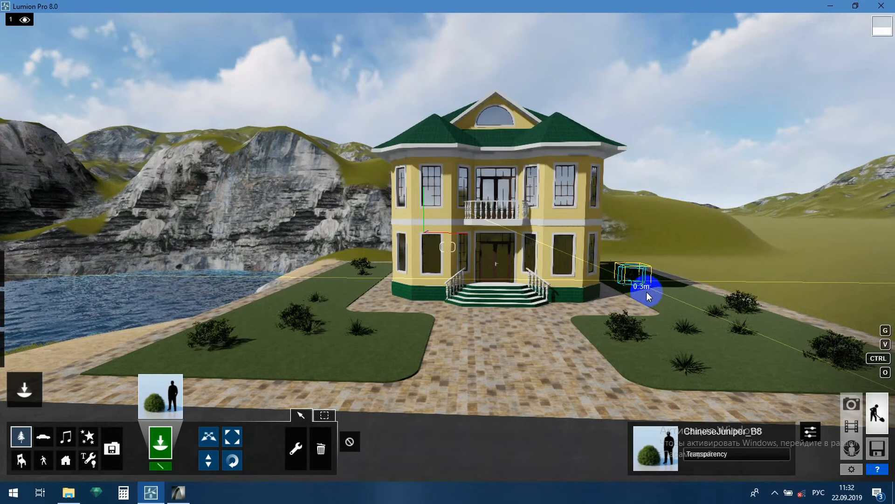
Step: Look through the conifer pages of the Nature Library and choose the tall ChineseJuniper_B3 for placement
left_click(168, 402)
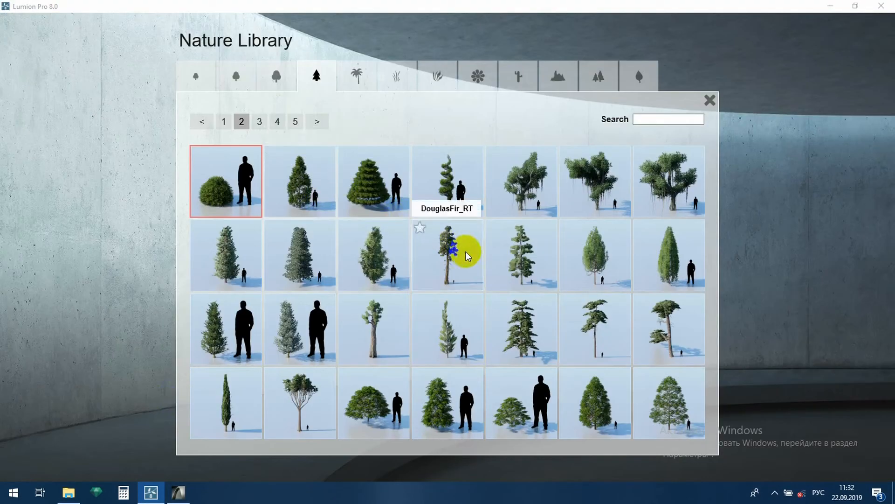
left_click(257, 121)
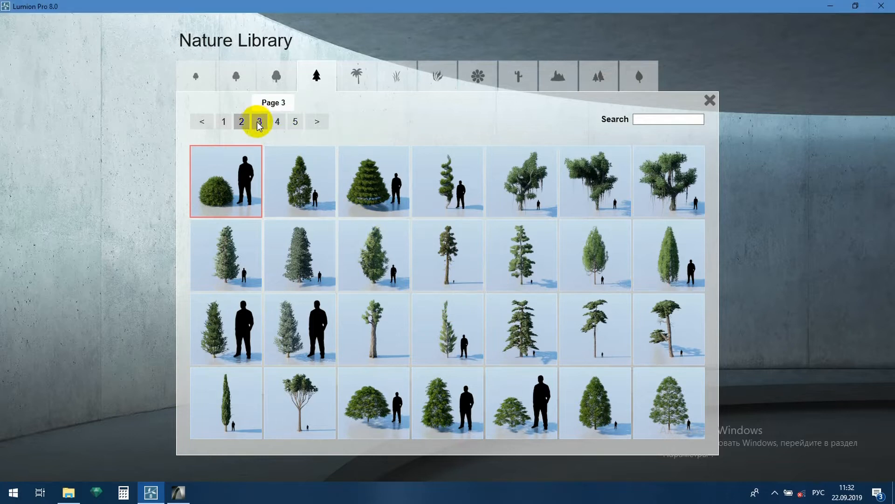
left_click(259, 124)
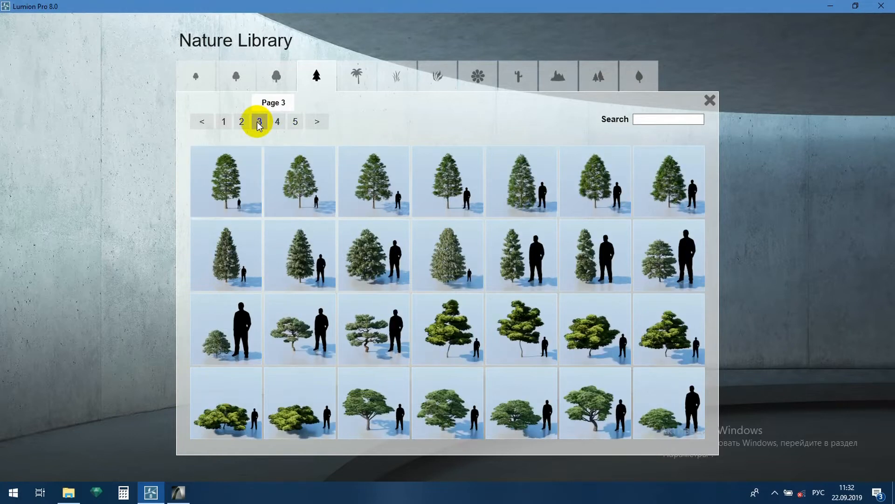
left_click(278, 123)
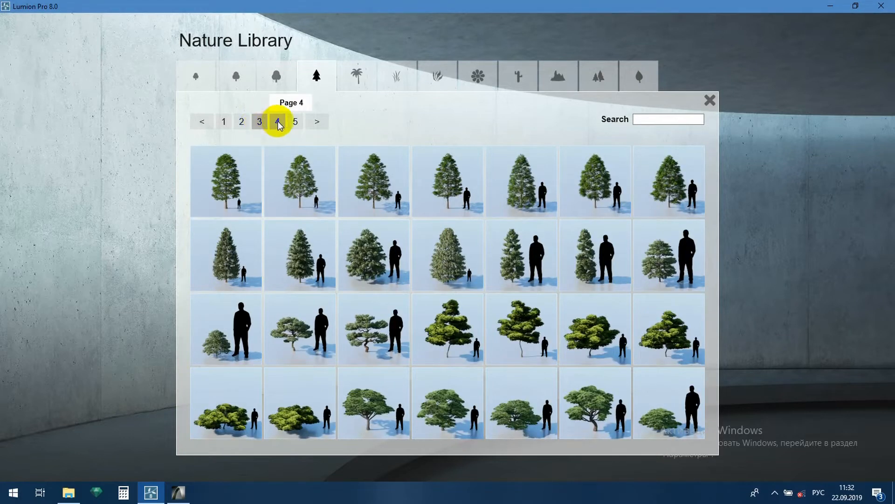
left_click(278, 123)
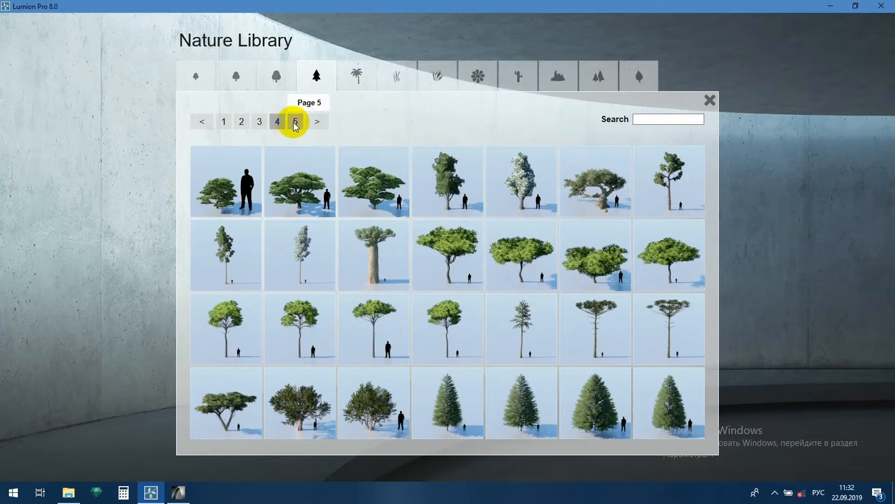
left_click(295, 124)
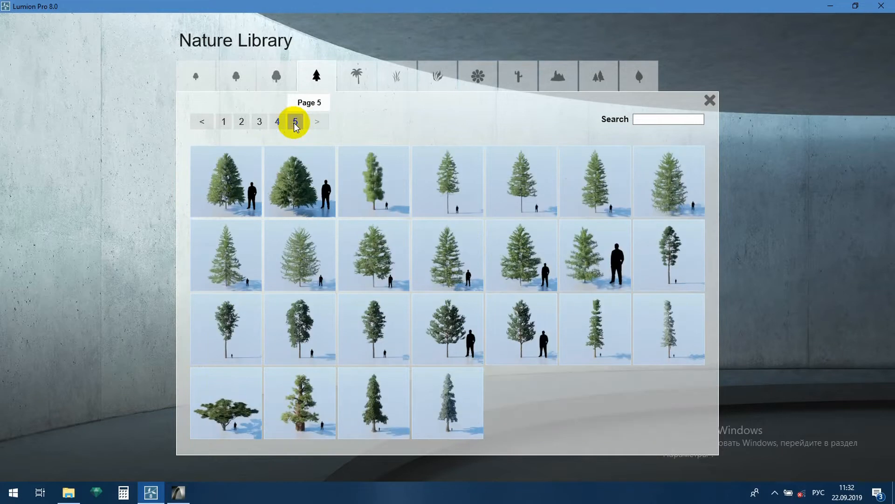
left_click(242, 123)
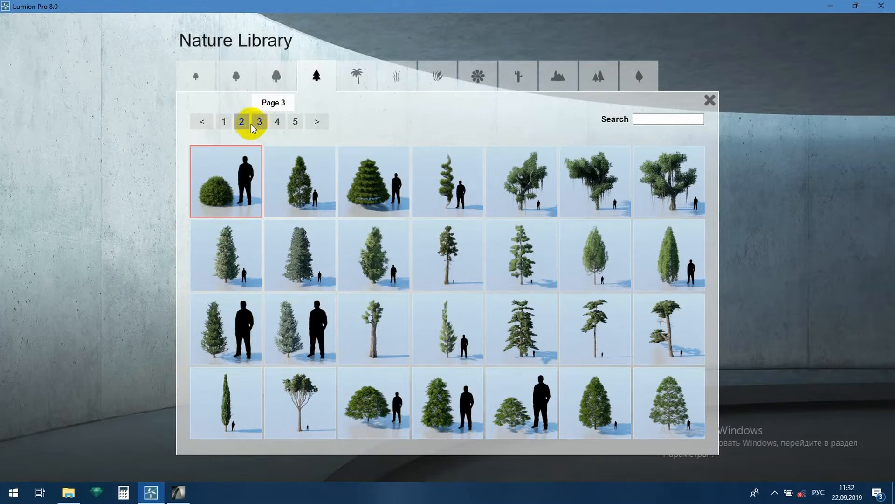
left_click(224, 122)
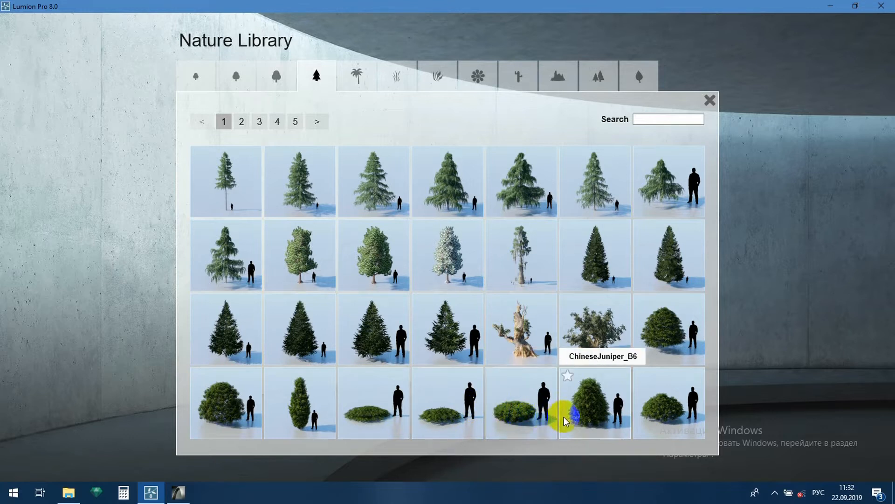
left_click(296, 410)
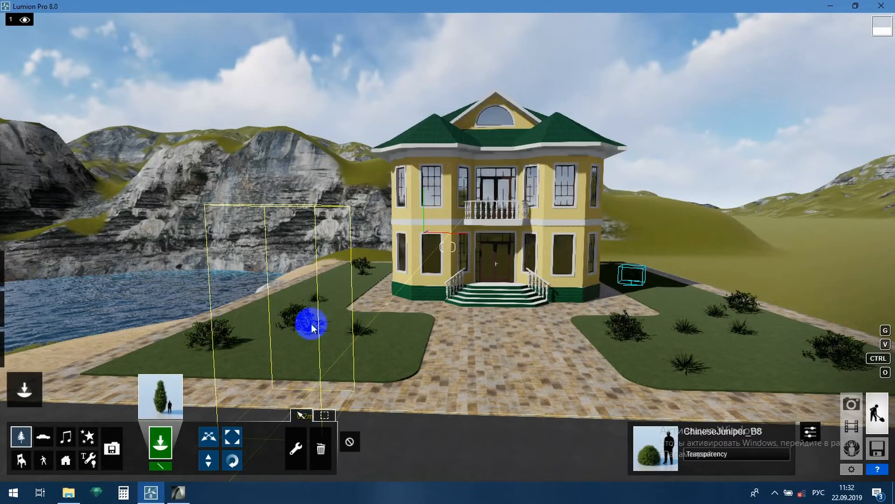
Step: Plant a row of four ChineseJuniper_B3 trees along the outer edge of the lakeside lawn
left_click(343, 275)
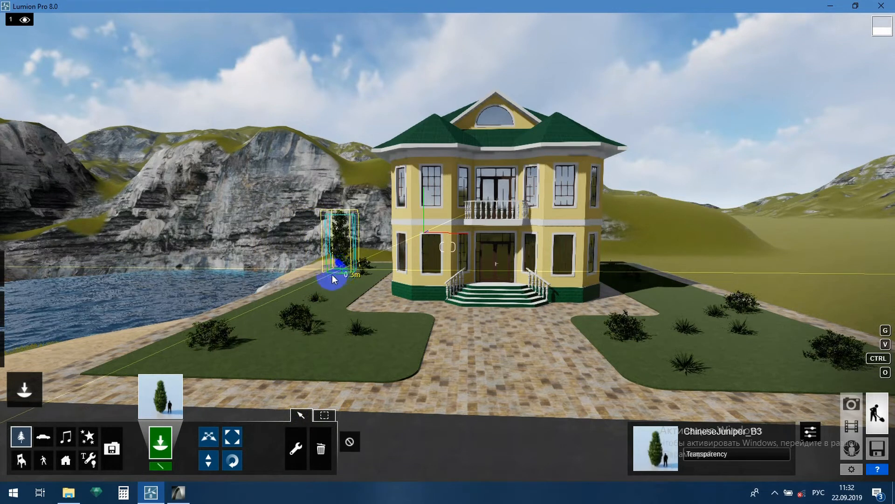
left_click(311, 294)
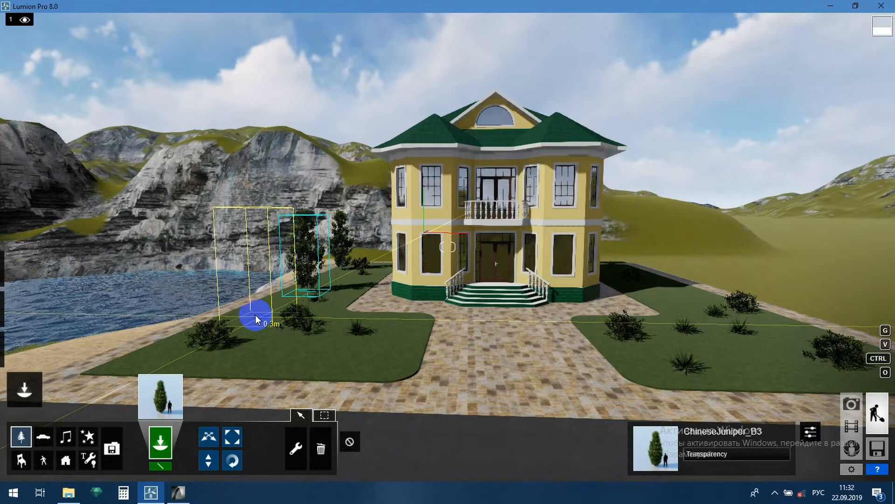
left_click(144, 360)
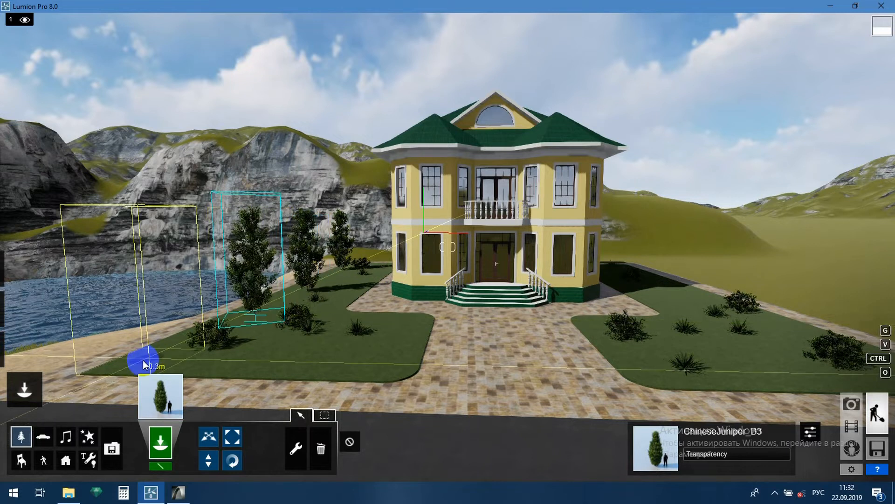
left_click(143, 360)
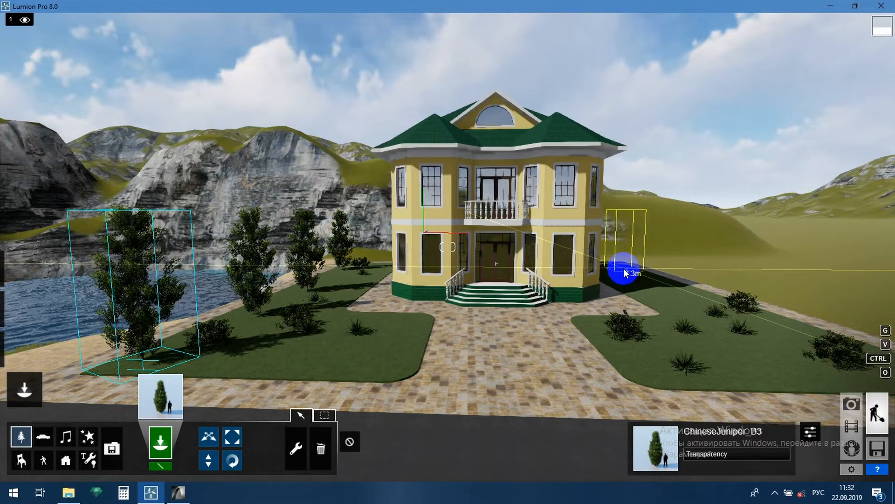
Step: Plant a row of four ChineseJuniper_B3 trees along the outer edge of the lawn opposite the lake
left_click(662, 282)
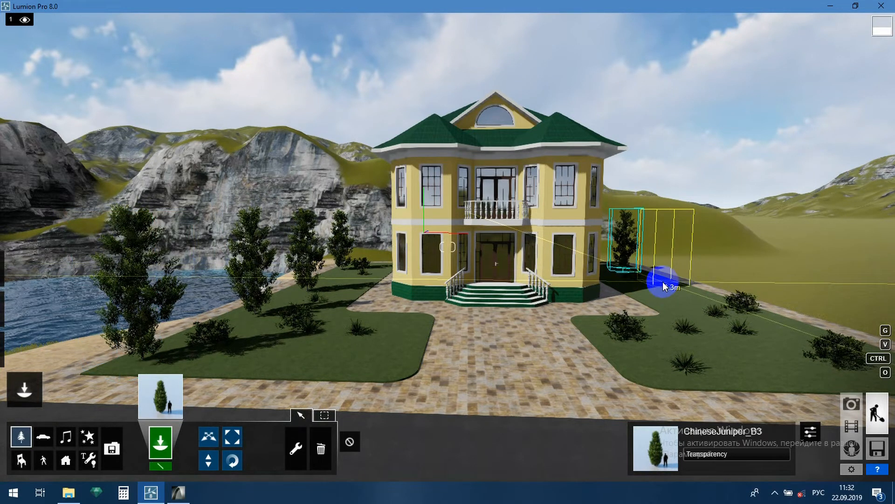
left_click(721, 304)
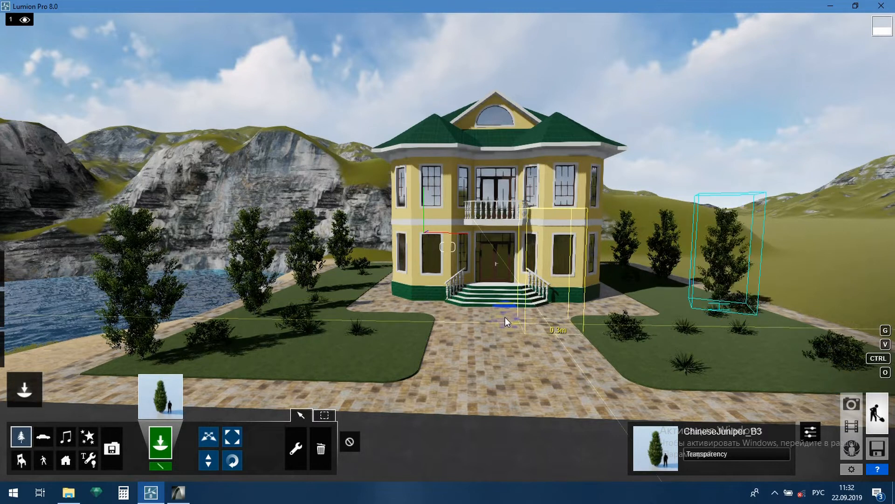
key("s")
right_click_drag(556, 324, 764, 333)
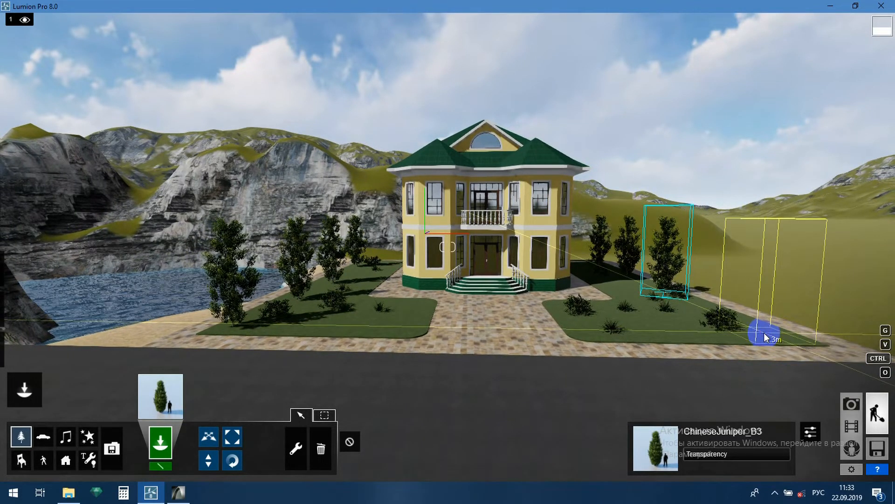
left_click(765, 334)
key("w")
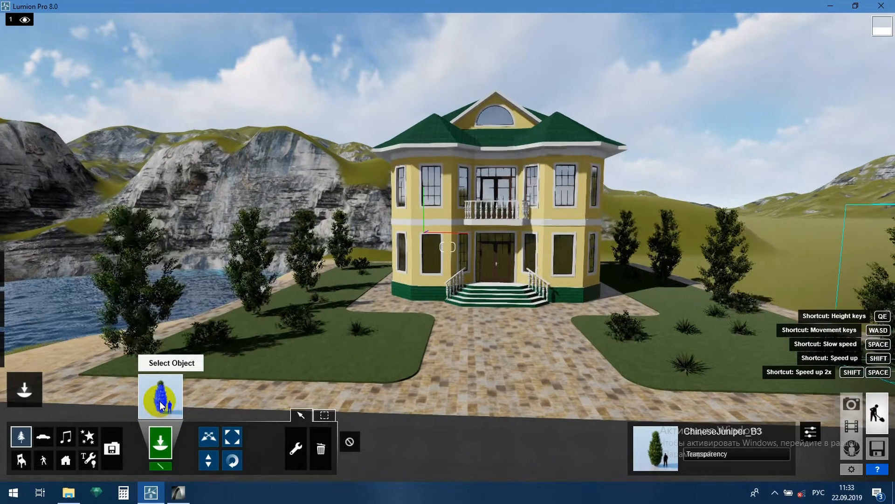
Step: Look through the palm pages of the Nature Library and choose the low ChineseFanPalm_S2 for placement
left_click(160, 401)
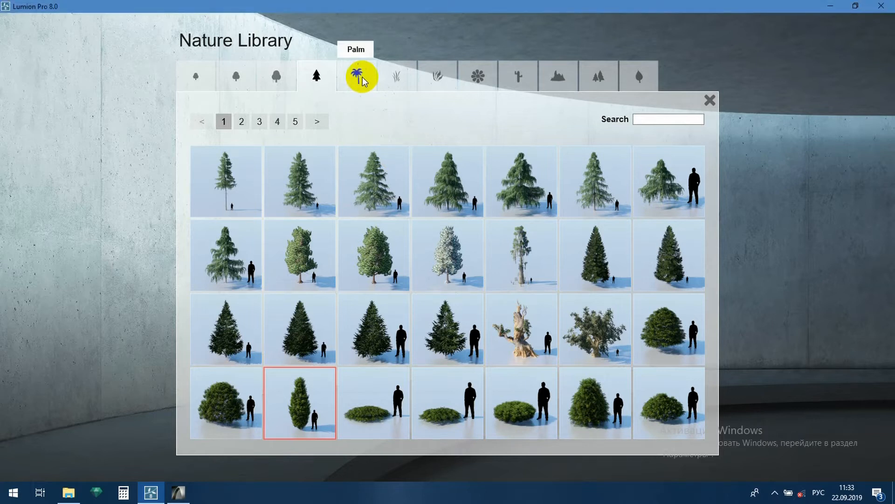
left_click(362, 80)
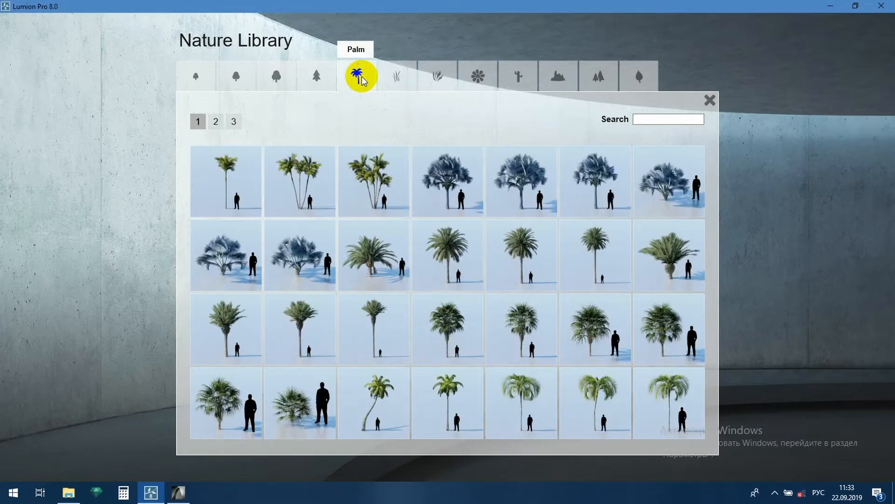
left_click(234, 122)
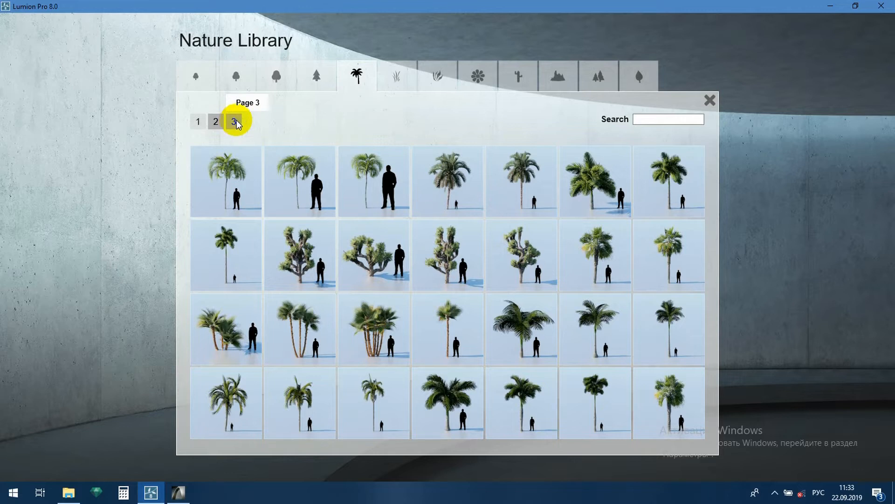
left_click(236, 122)
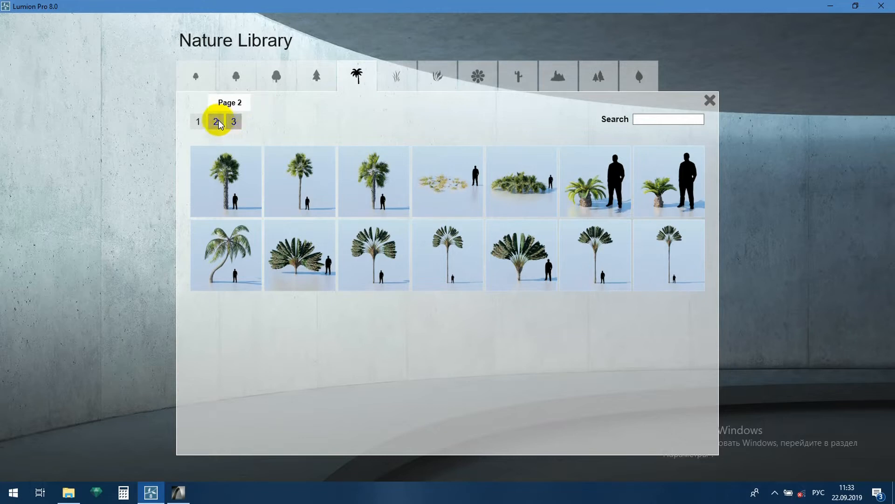
left_click(217, 122)
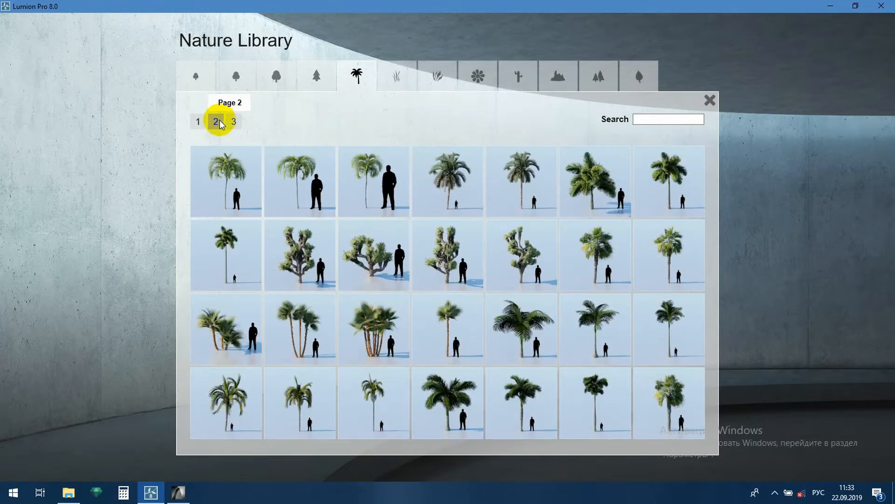
left_click(199, 123)
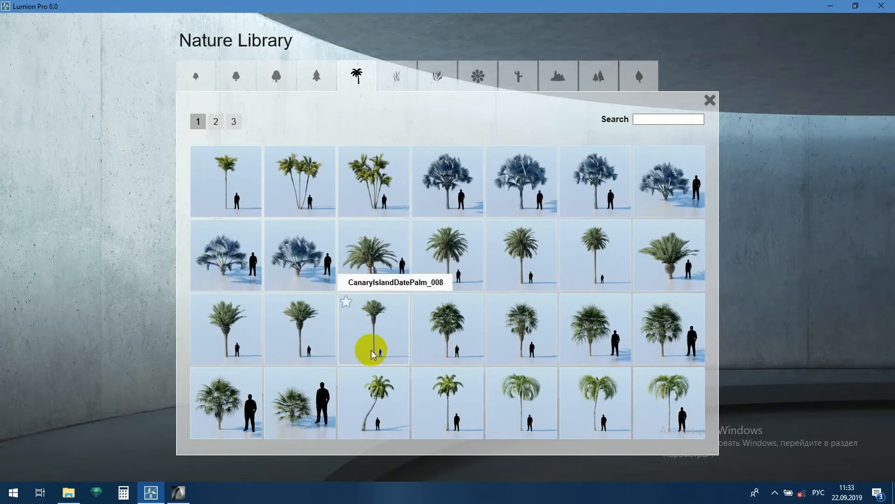
left_click(295, 416)
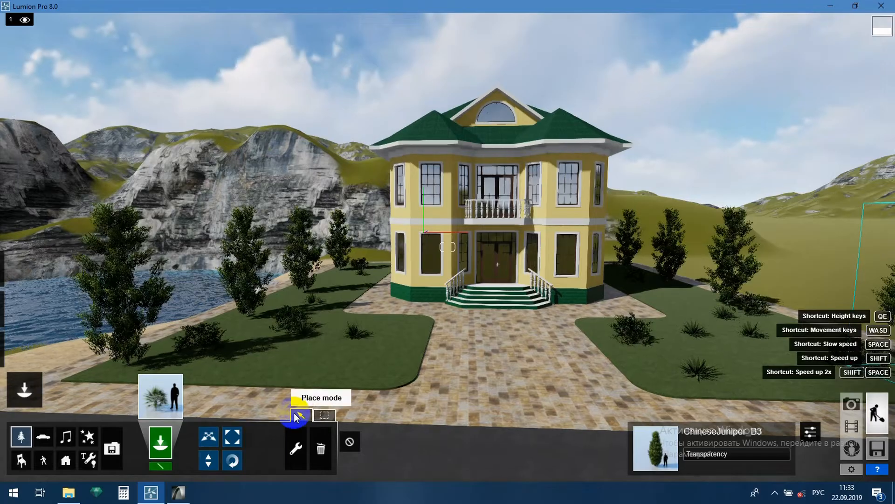
Step: Place six ChineseFanPalm_S2 plants in the front garden, three spread over each lawn
left_click(274, 364)
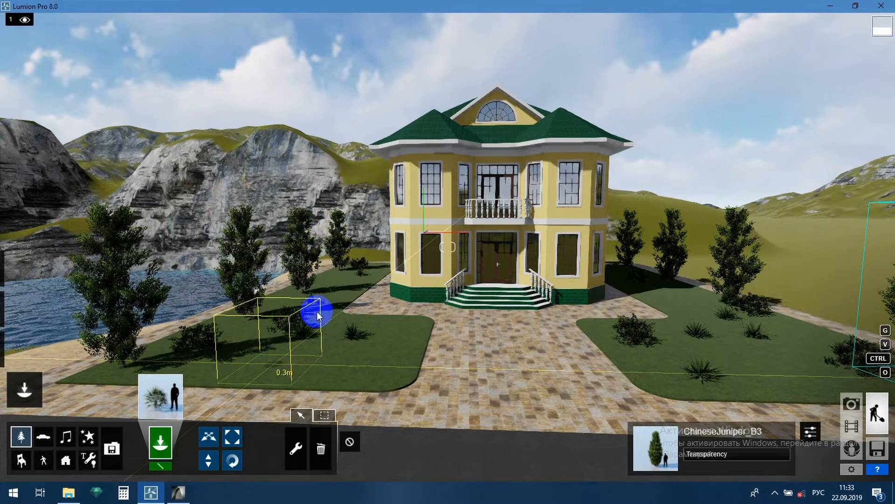
left_click(331, 286)
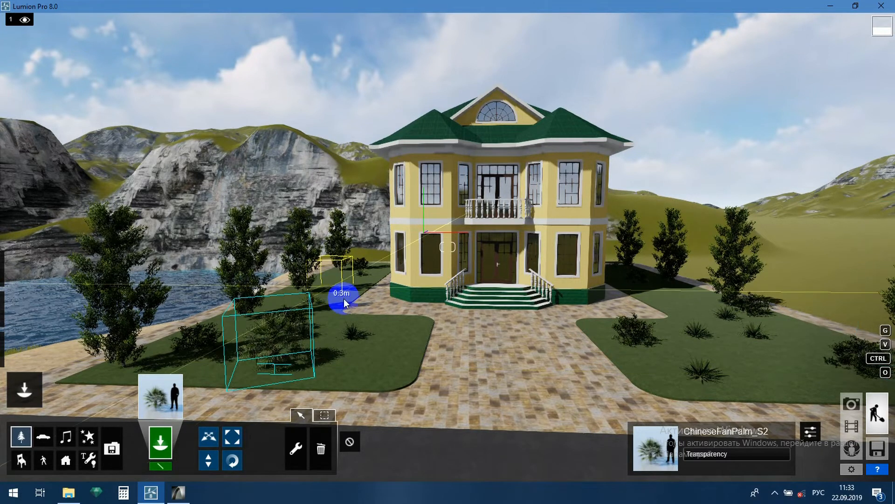
left_click(399, 324)
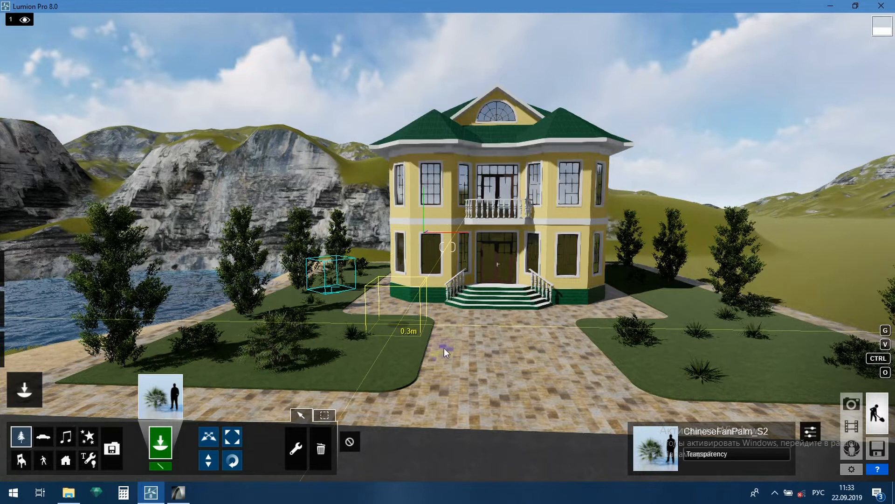
left_click(750, 379)
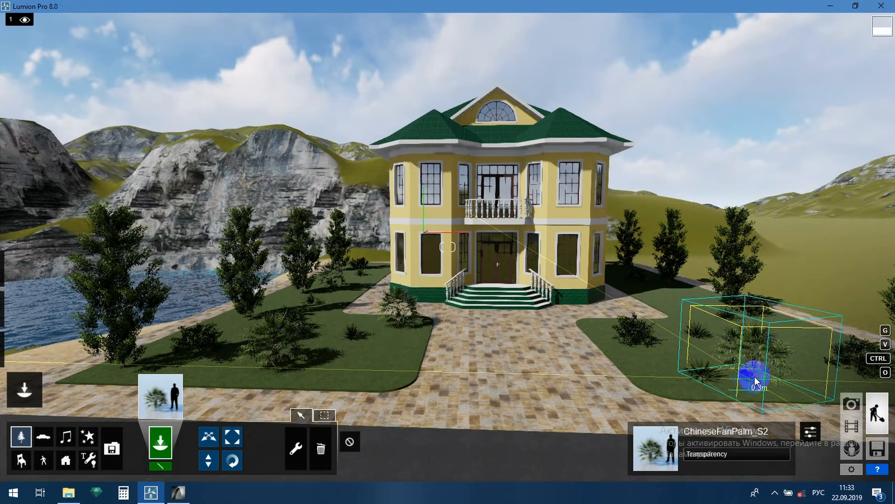
left_click(680, 293)
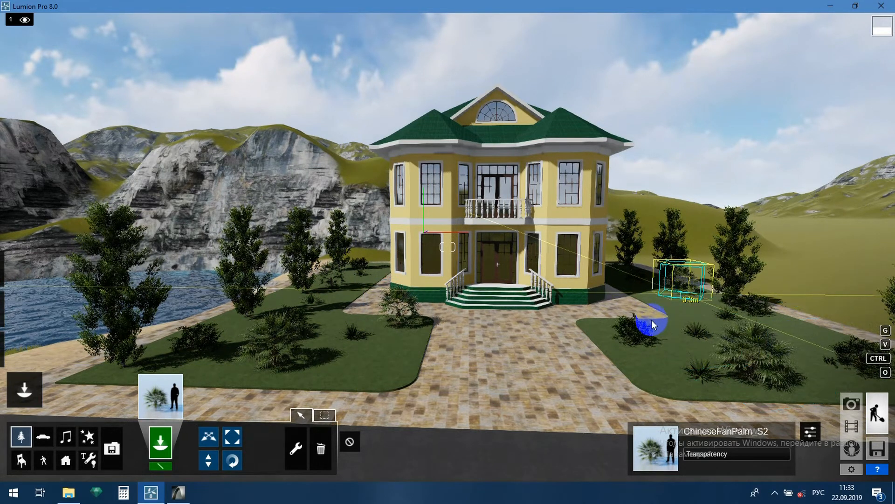
left_click(802, 326)
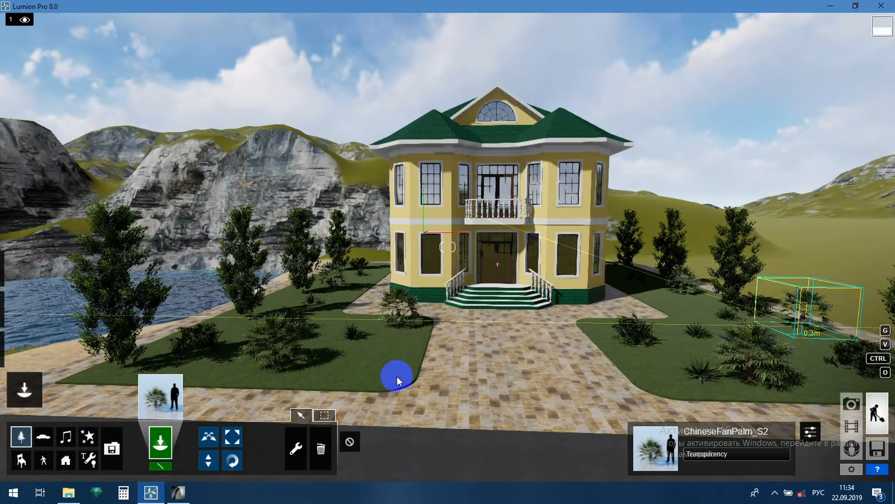
Step: Choose the African_Daisy_Red flowers from the flower category of the Nature Library for placement
left_click(176, 391)
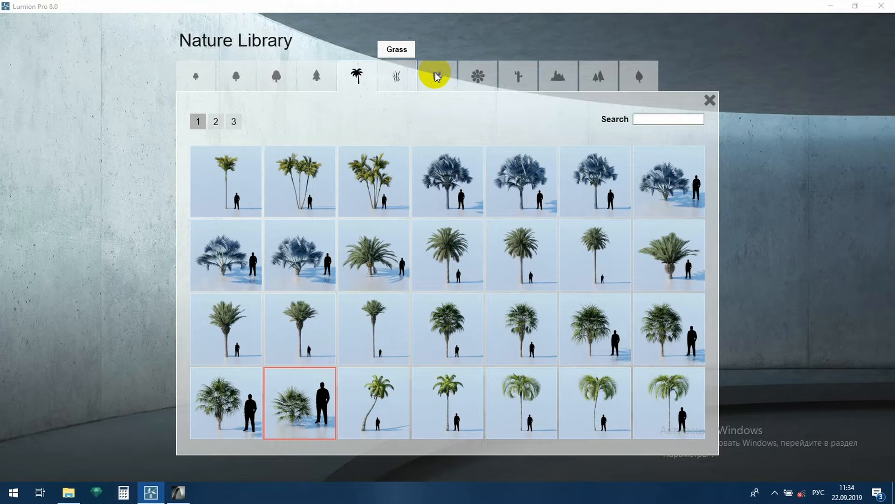
left_click(397, 80)
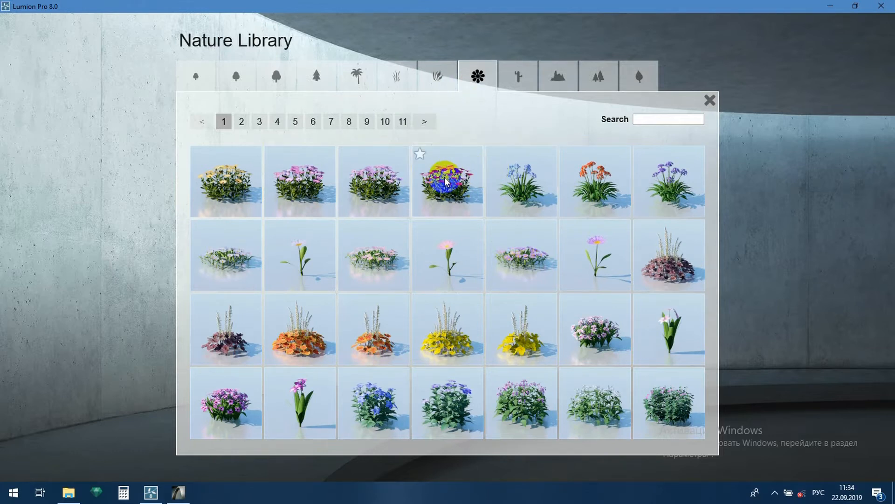
left_click(446, 182)
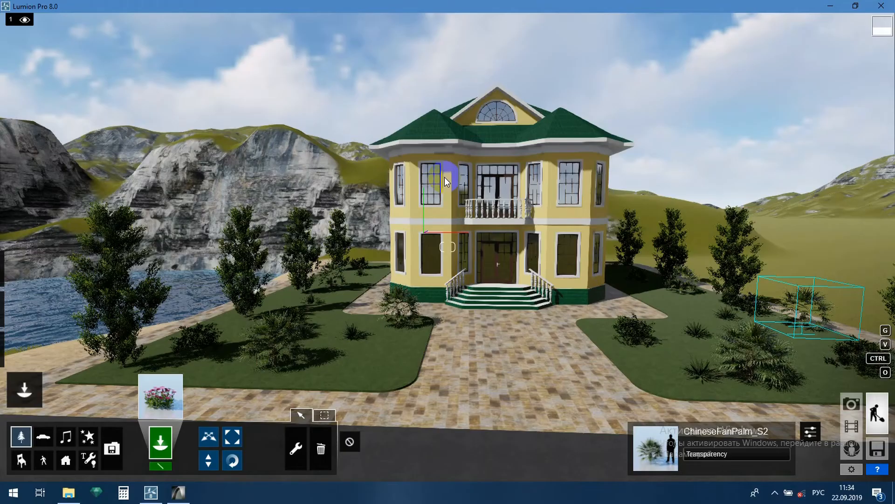
Step: Place seven African_Daisy_Red clumps on the lakeside lawn, grouped at the paved path's corner and scattered among the shrubs
left_click(377, 355)
left_click_drag(377, 354, 405, 344)
left_click(405, 344)
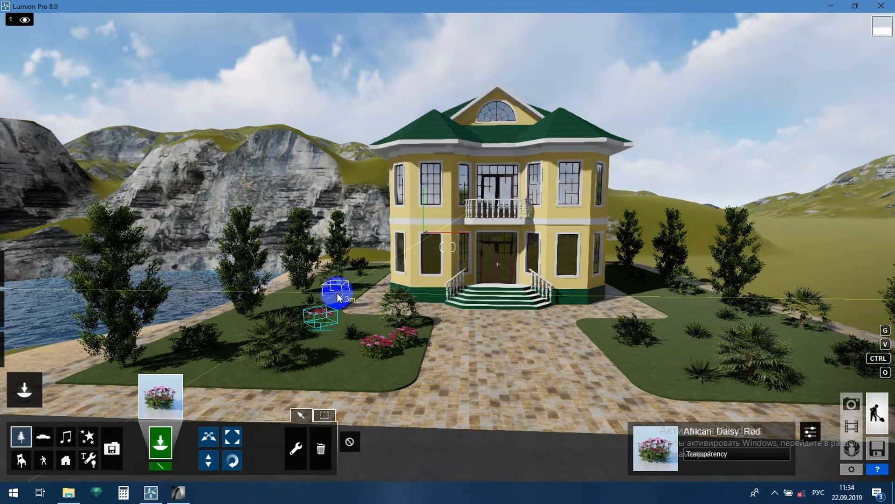
left_click(348, 287)
left_click(375, 276)
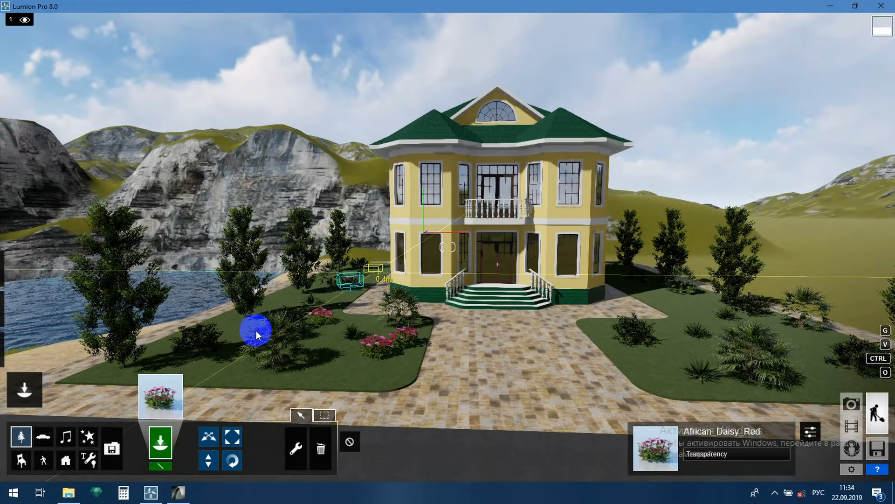
left_click(223, 367)
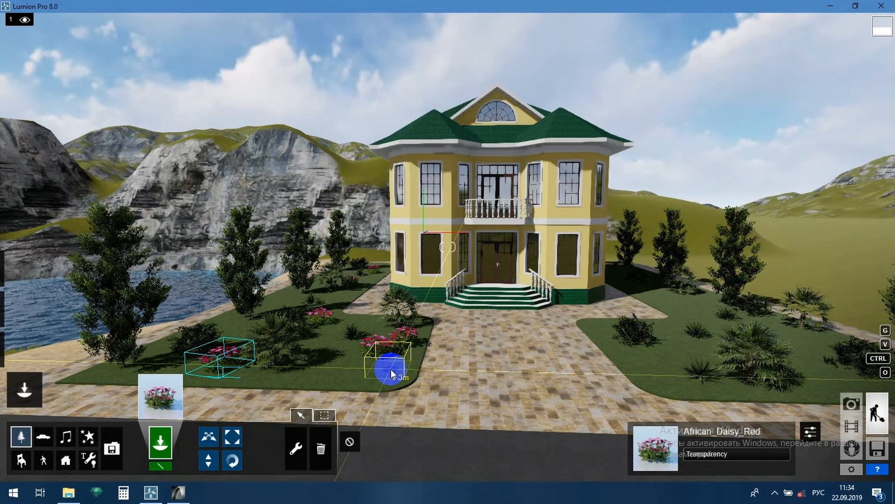
Step: Place seven African_Daisy_Red clumps on the lawn opposite the lake, along the paved path and among the shrubs and palms
left_click(665, 381)
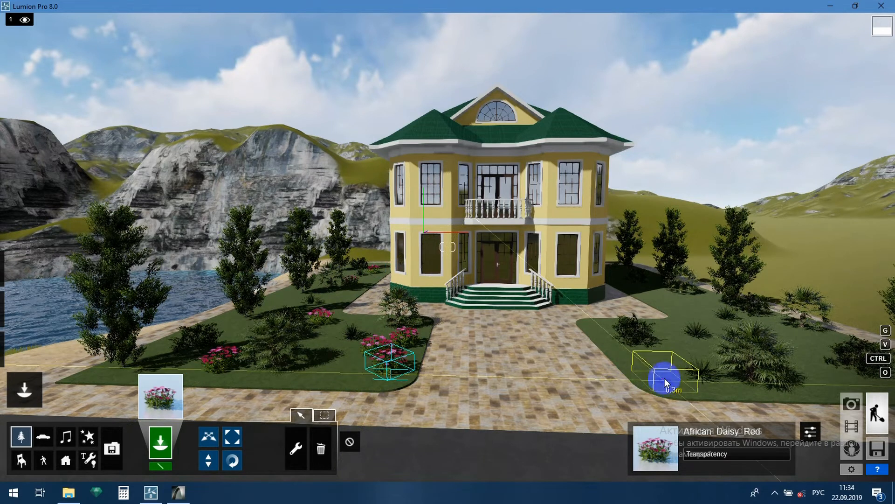
left_click(644, 358)
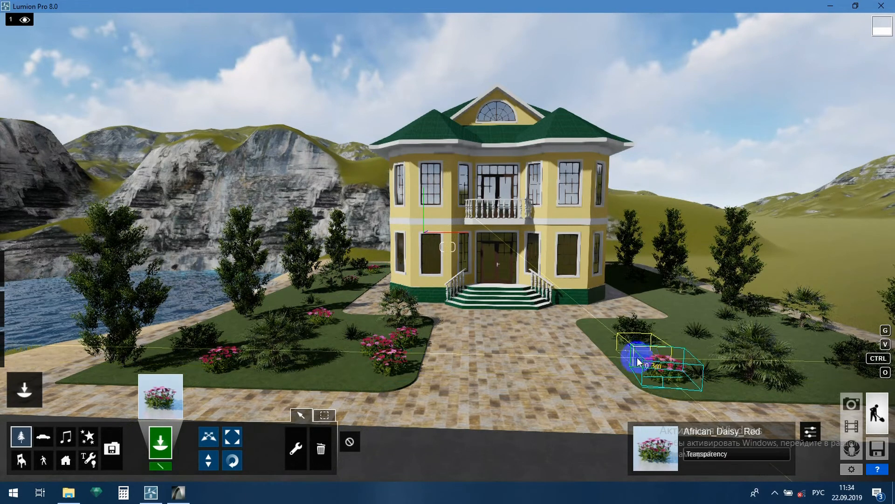
left_click(606, 340)
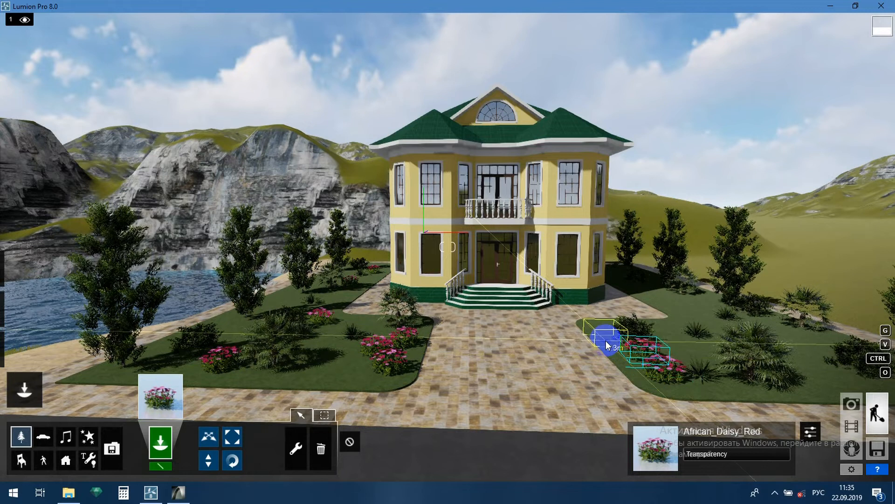
left_click(690, 315)
left_click(812, 353)
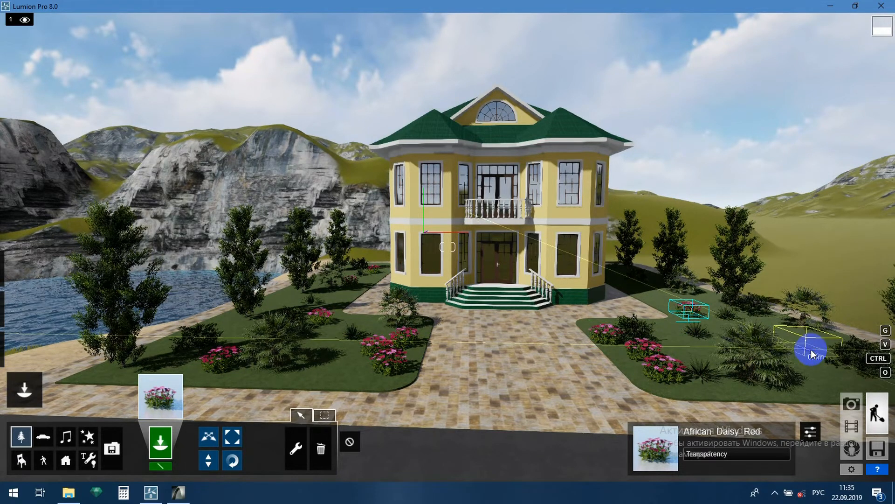
left_click(654, 302)
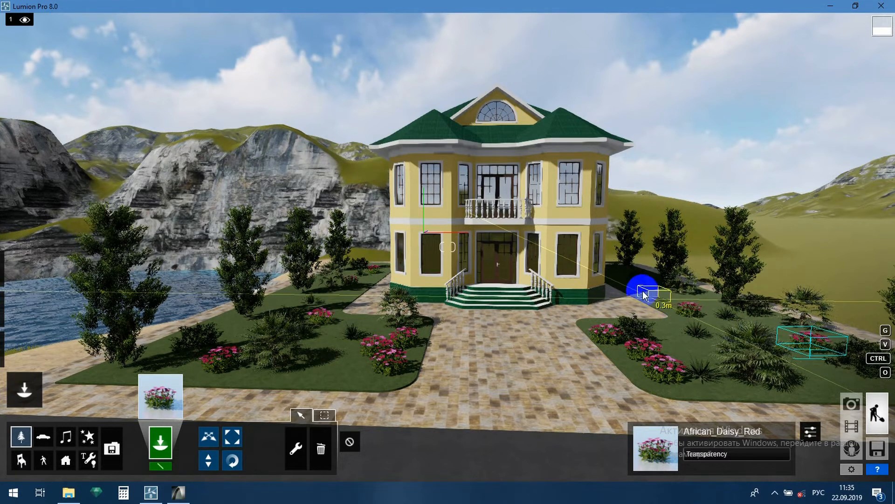
left_click(618, 283)
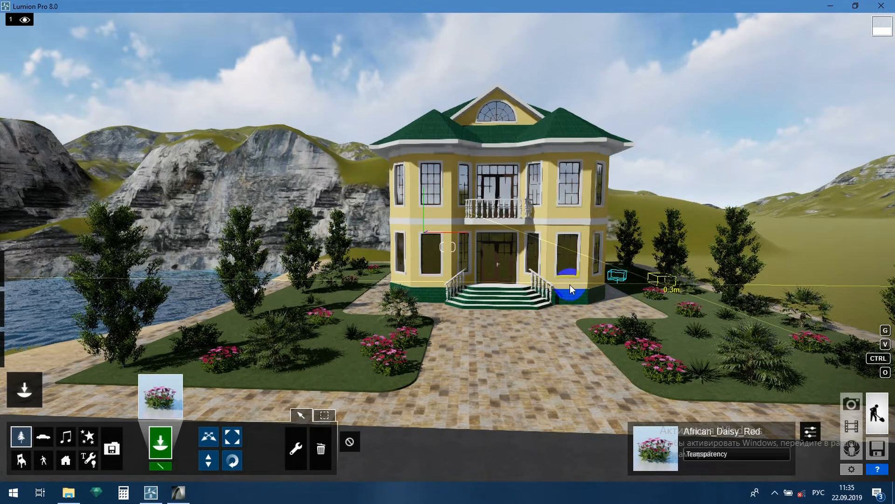
Step: Choose the white sedan Car_HD_007 from the Transport Library's car category and place it on the paved path before the entrance steps
key("d")
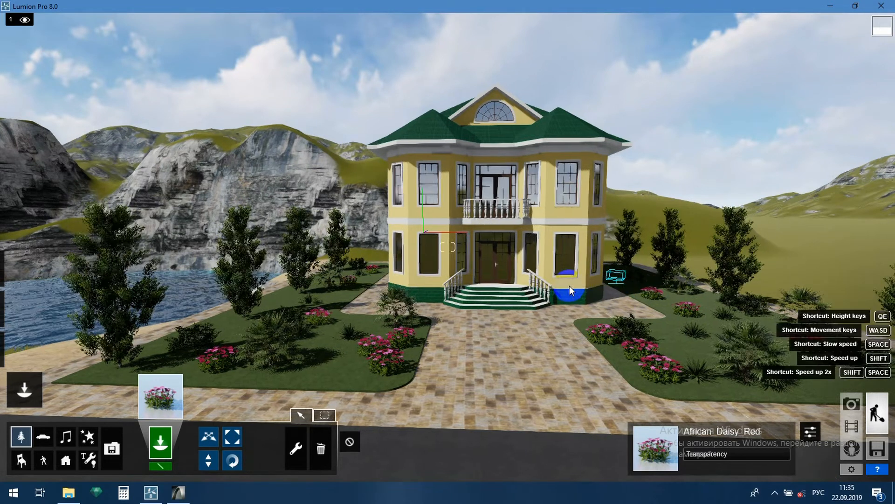
key("d")
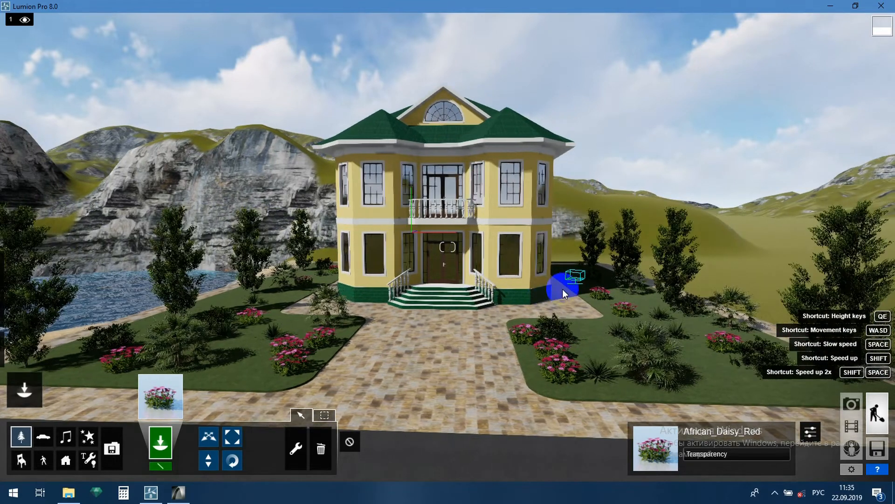
key("d")
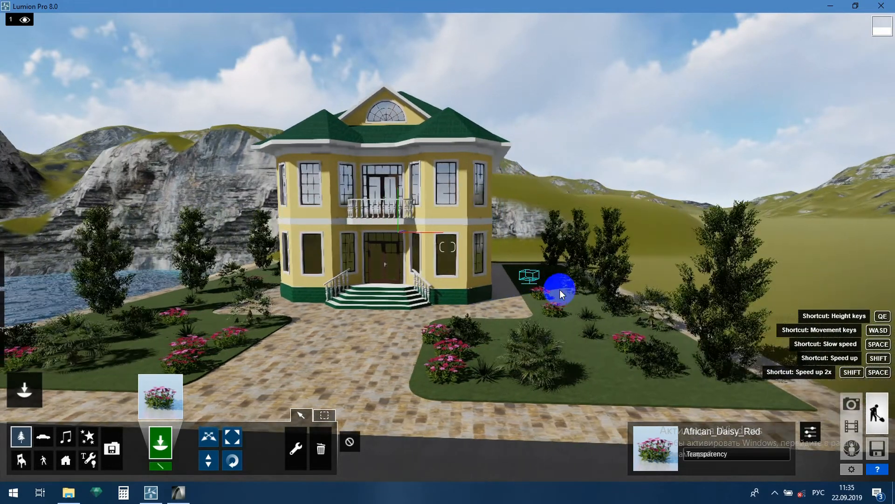
key("d")
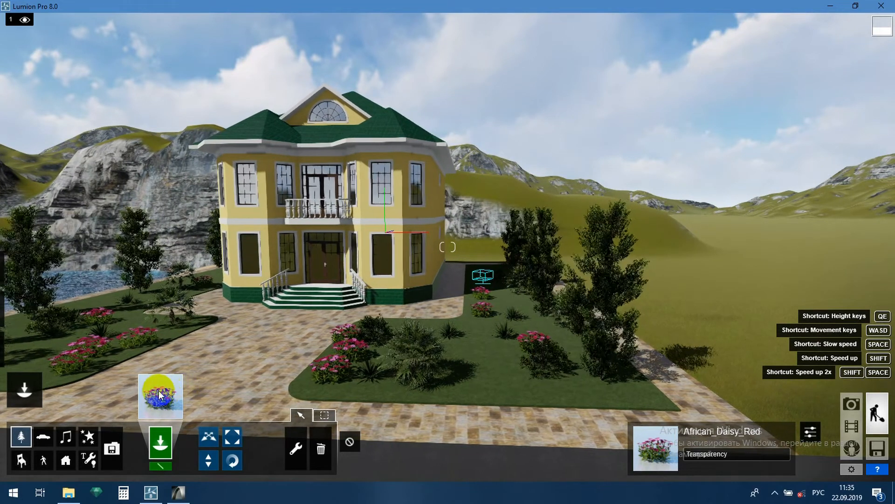
left_click(44, 437)
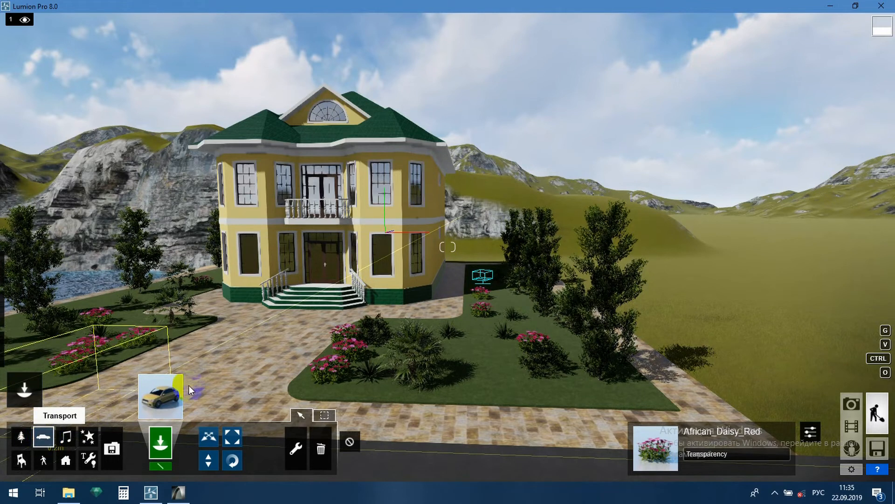
left_click(168, 399)
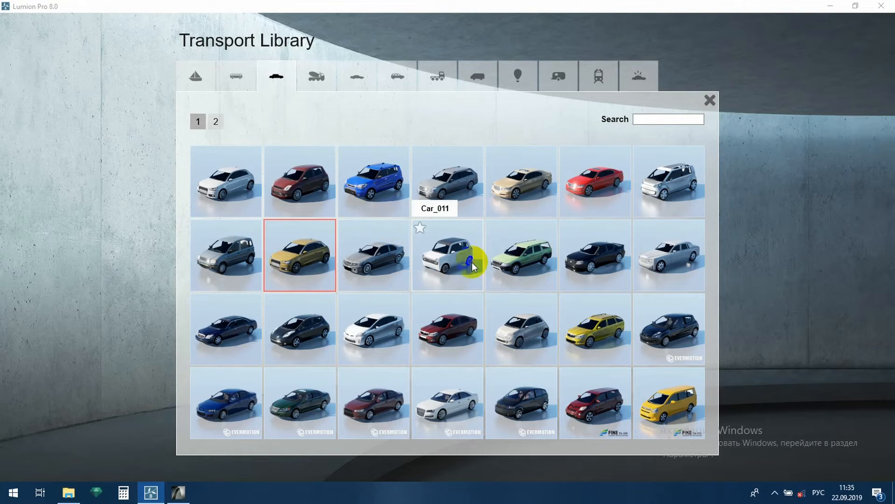
left_click(445, 401)
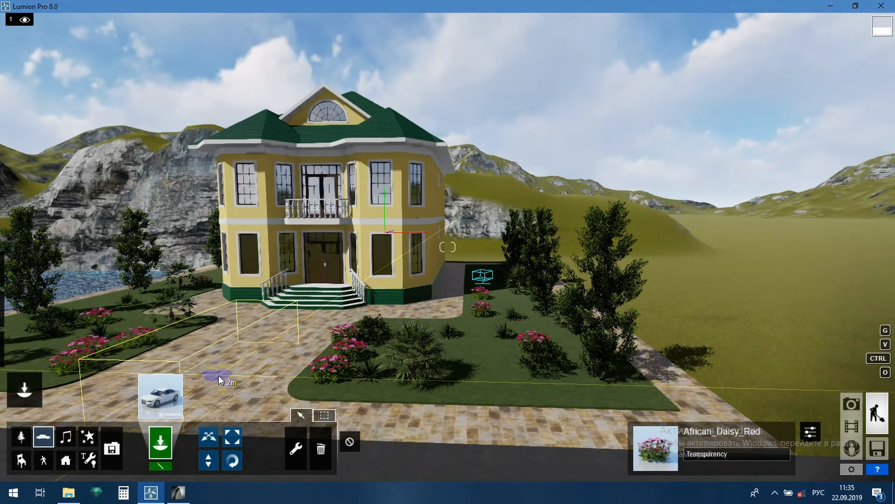
left_click(218, 375)
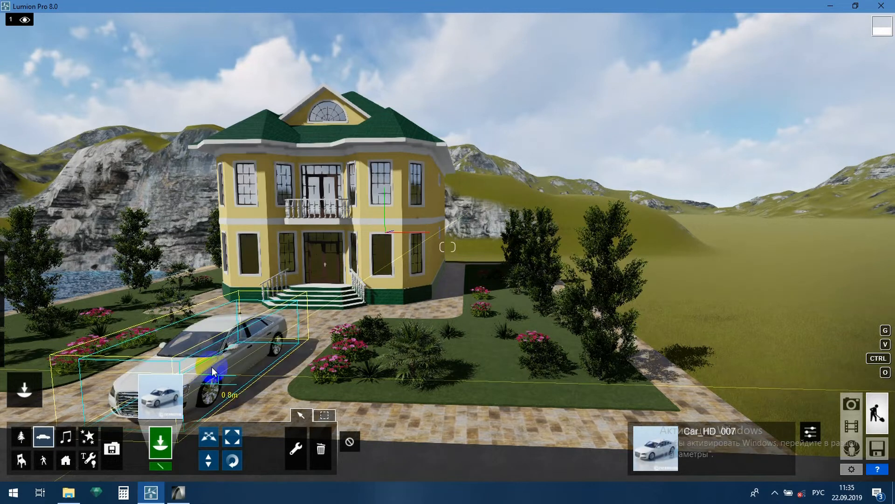
Step: Examine the parked sedan's position relative to the house and lawns from the front and from the side
key("a")
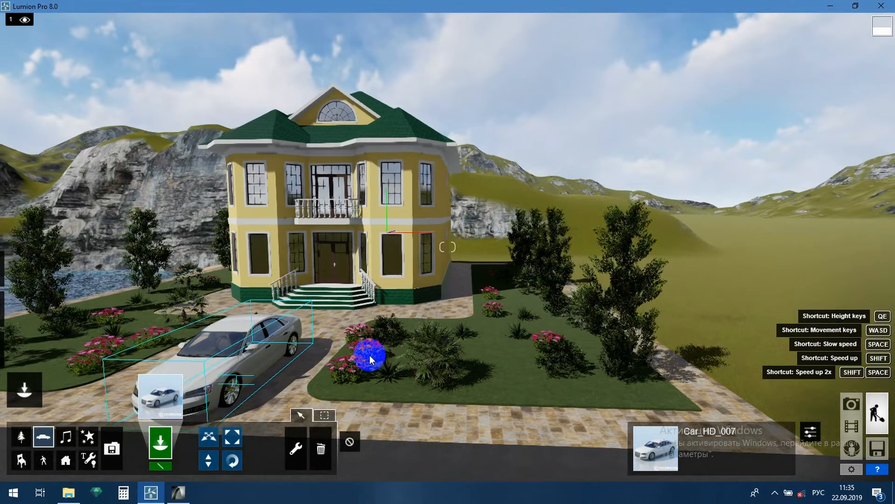
key("a")
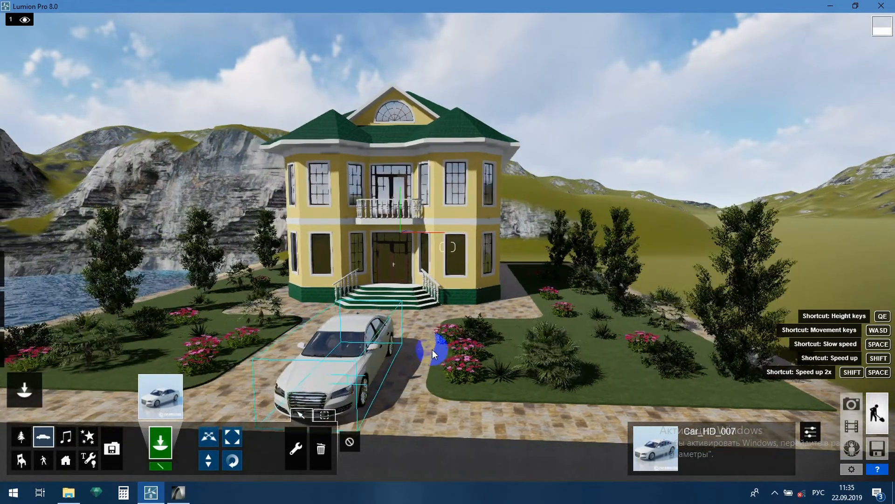
key("a")
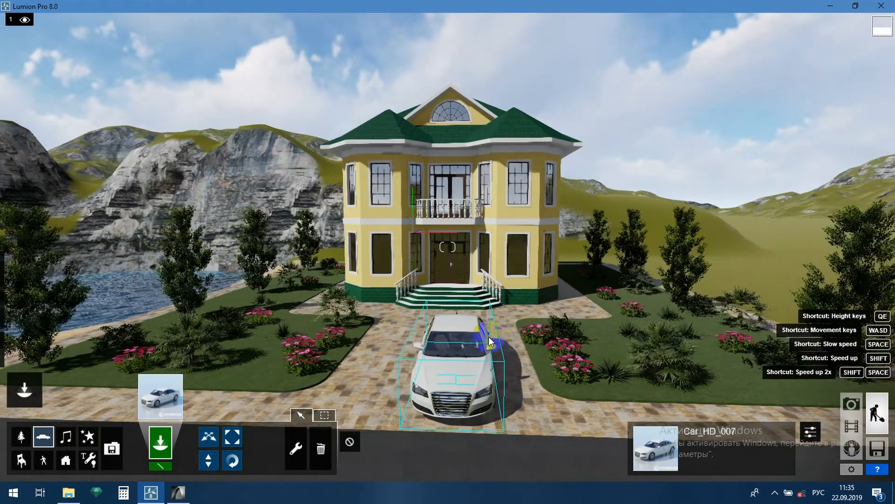
key("a")
right_click_drag(361, 365, 346, 365)
key("a")
key("a")
key("d")
key("a")
key("d")
key("d")
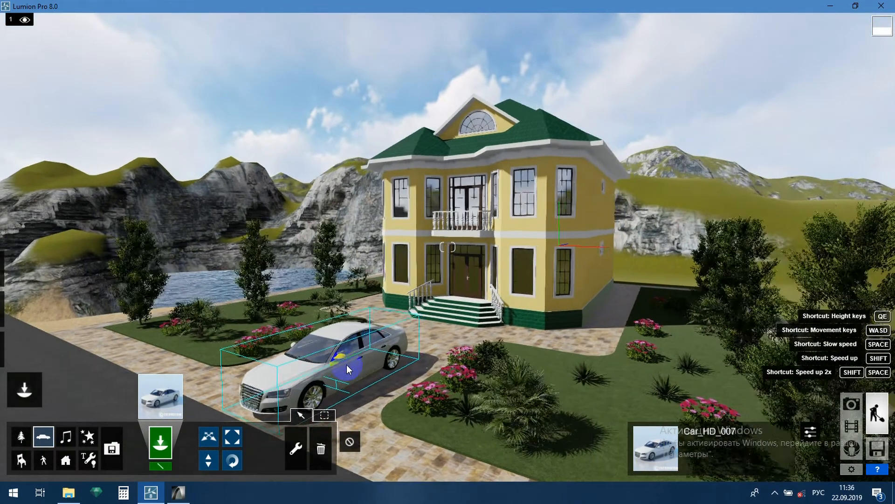
key("d")
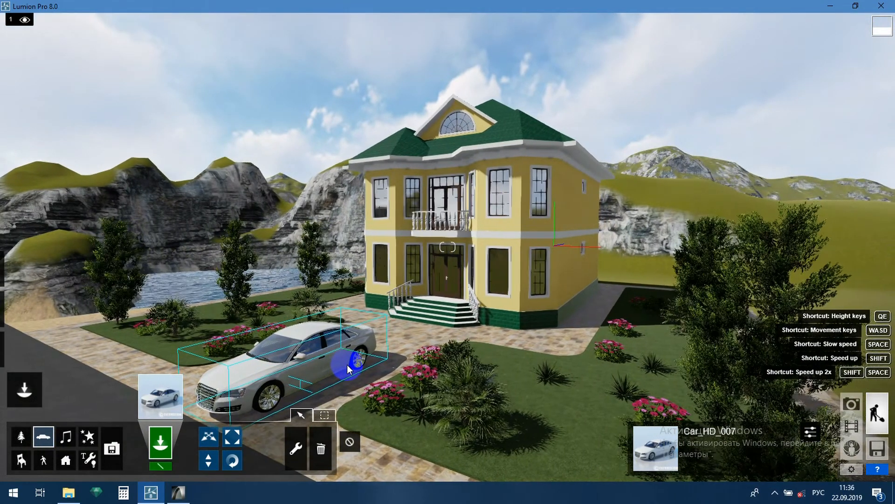
left_click_drag(365, 356, 276, 276)
key("Escape")
Step: Choose the walking man Man_Caucasian_0007 from page 3 of the Character Library and place him on the paving between the car and entrance steps
left_click(45, 462)
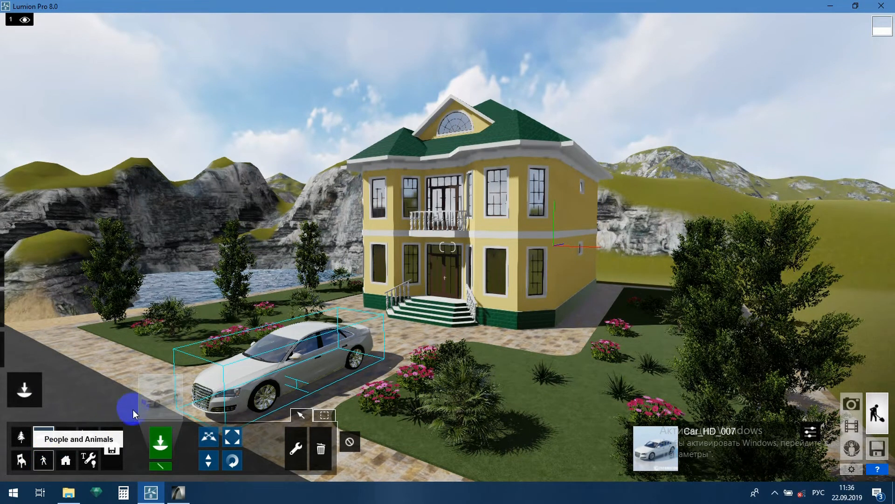
left_click(158, 396)
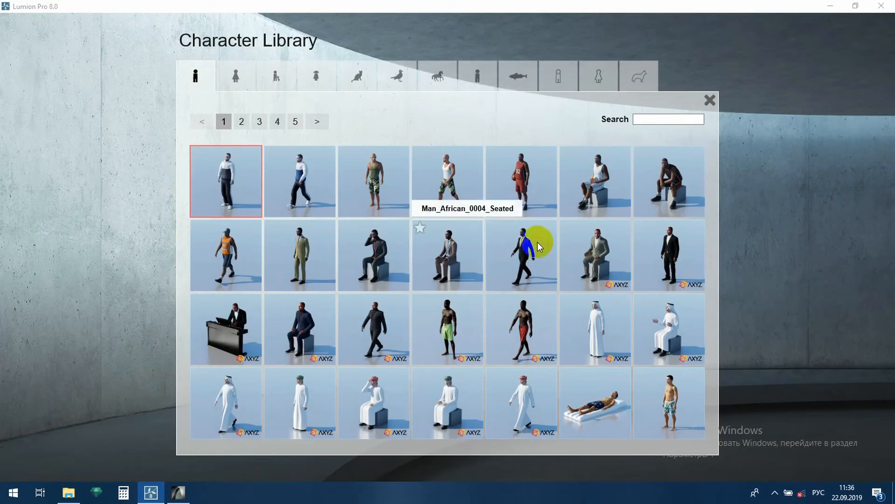
left_click(258, 123)
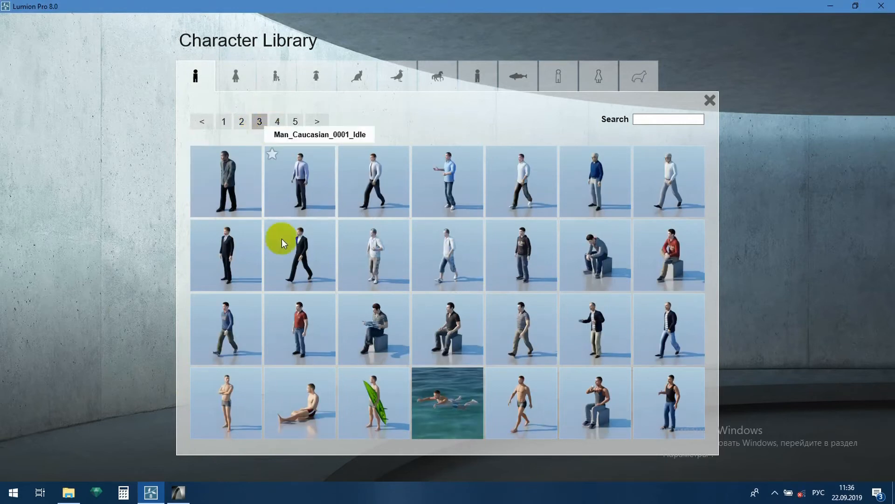
left_click(229, 328)
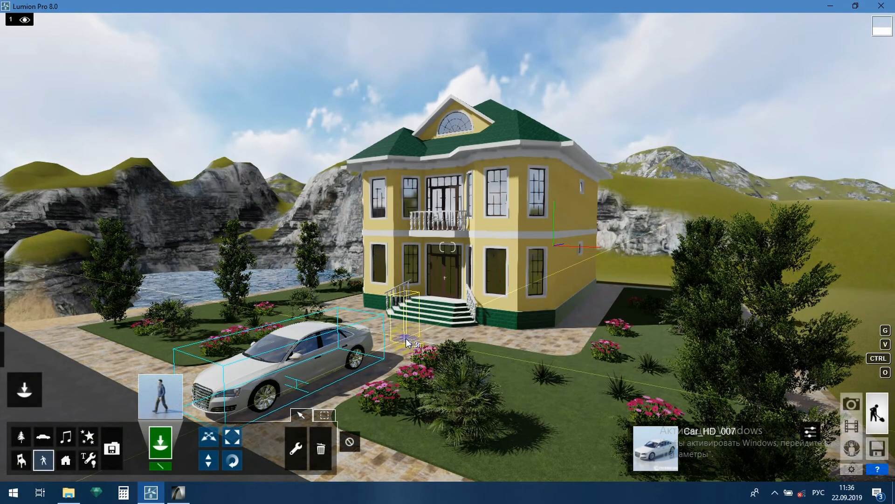
left_click(405, 337)
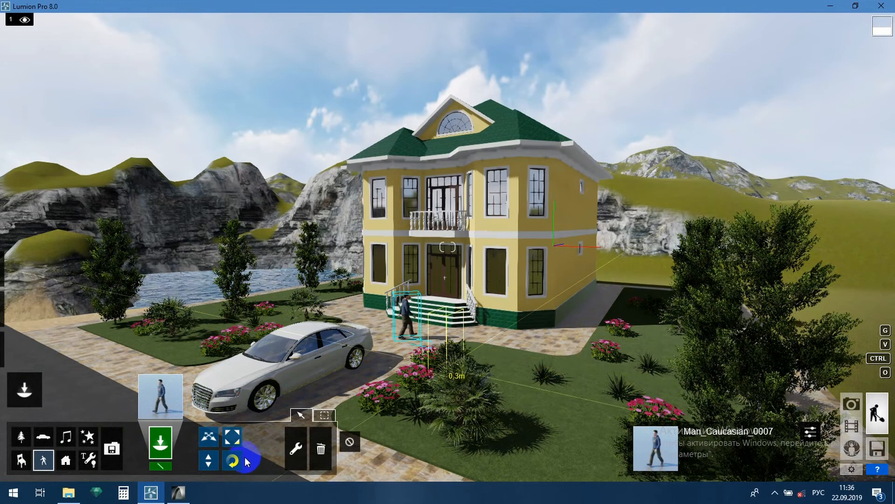
right_click(338, 388)
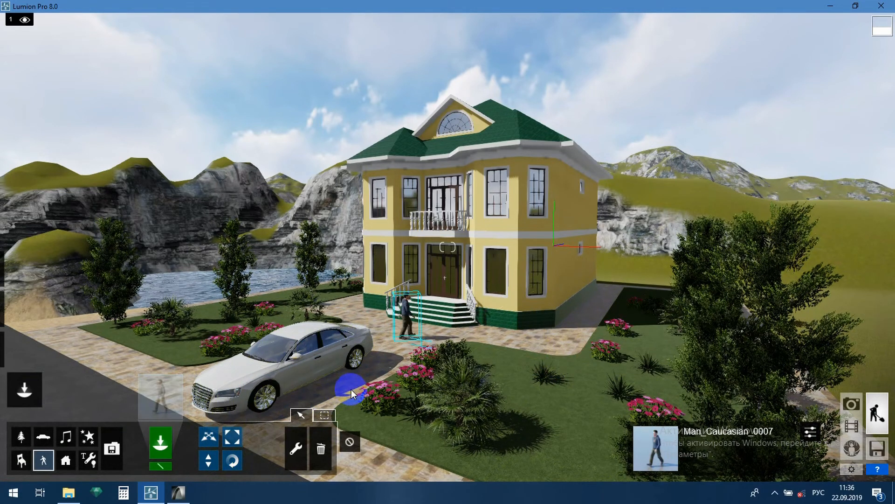
right_click_drag(347, 380, 348, 381)
key("d")
key("s")
key("a")
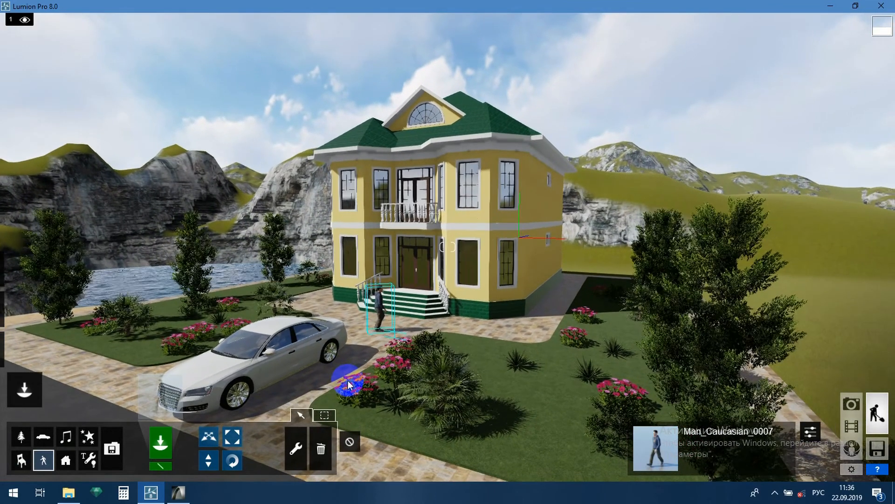